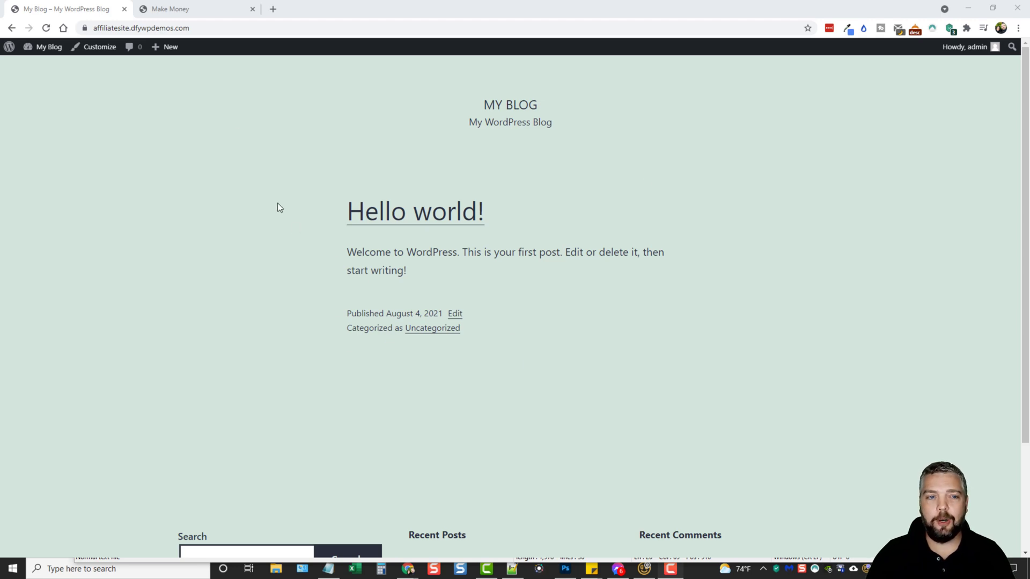
Step: Look over the Make Money affiliate homepage, then close its tab so My Blog is showing
click(194, 11)
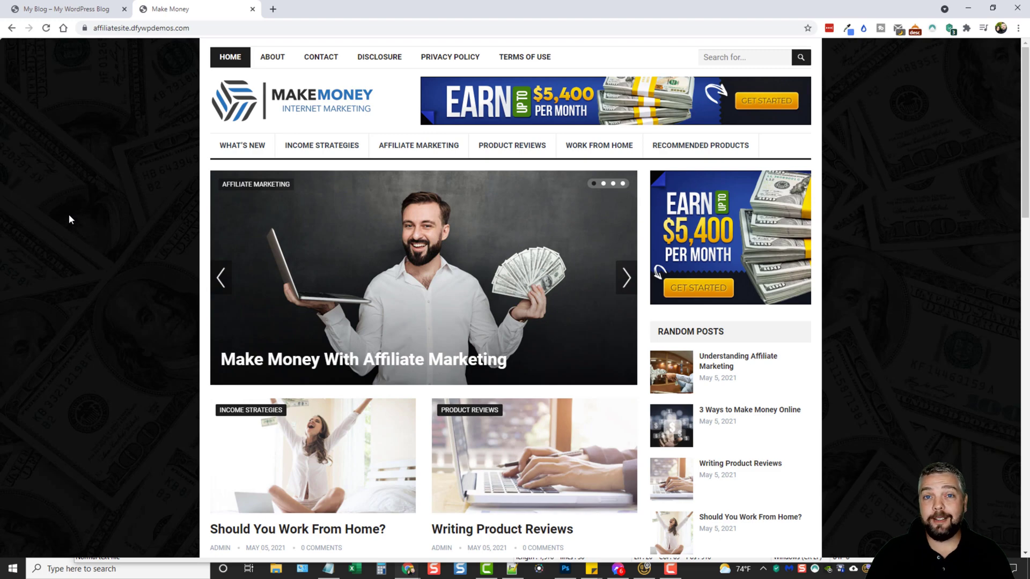
scroll(445, 376, down, 10)
scroll(458, 404, up, 10)
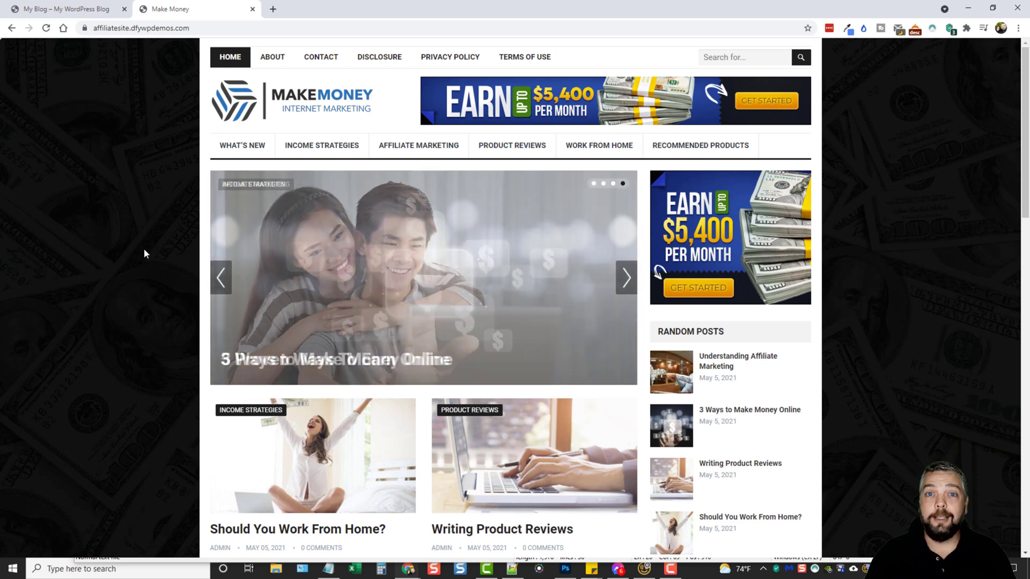
key(ctrl+w)
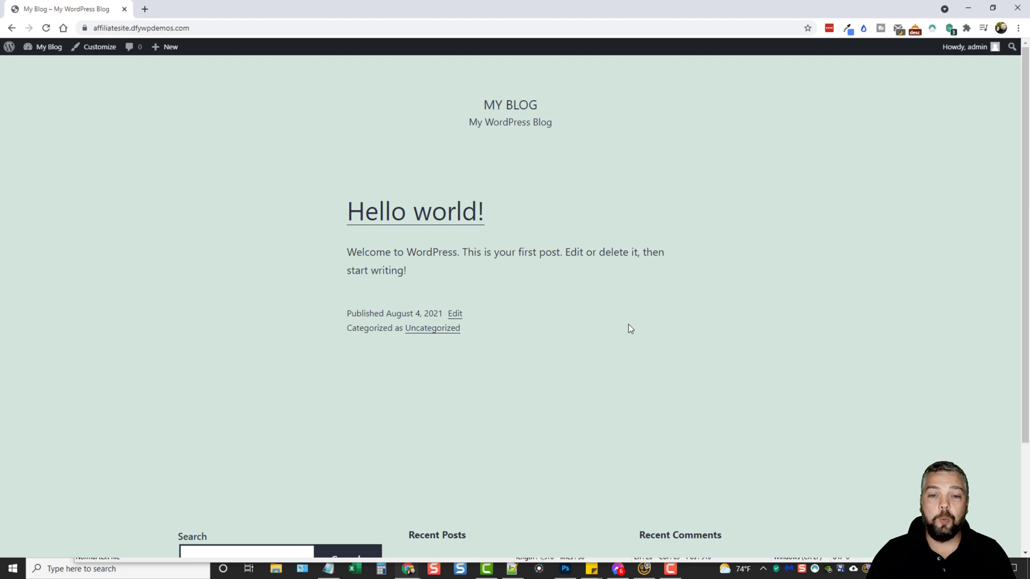
Step: Find All-in-One WP Migration by searching 'all in one' in Add New Plugins, then install and activate it
click(9, 48)
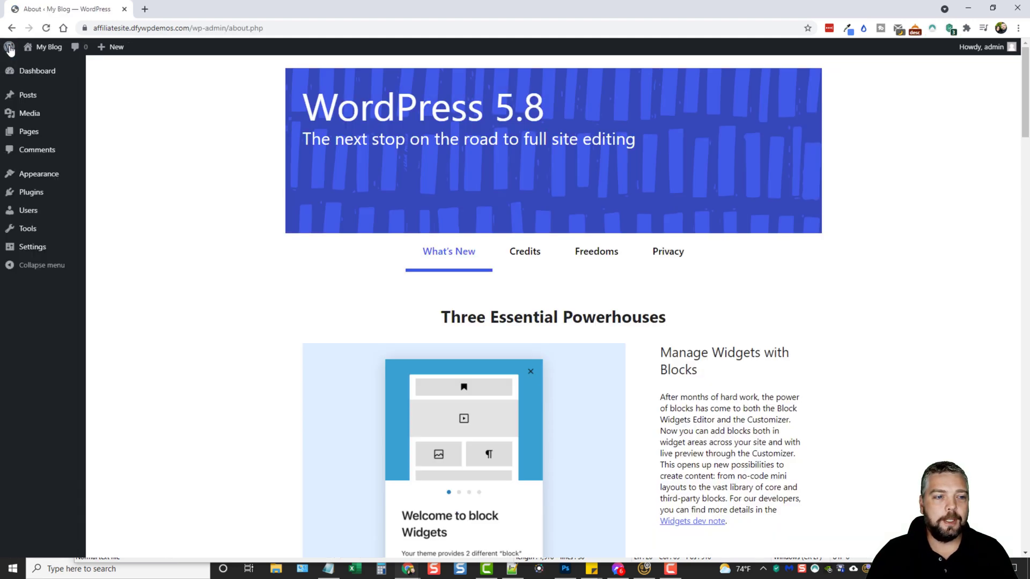
click(33, 198)
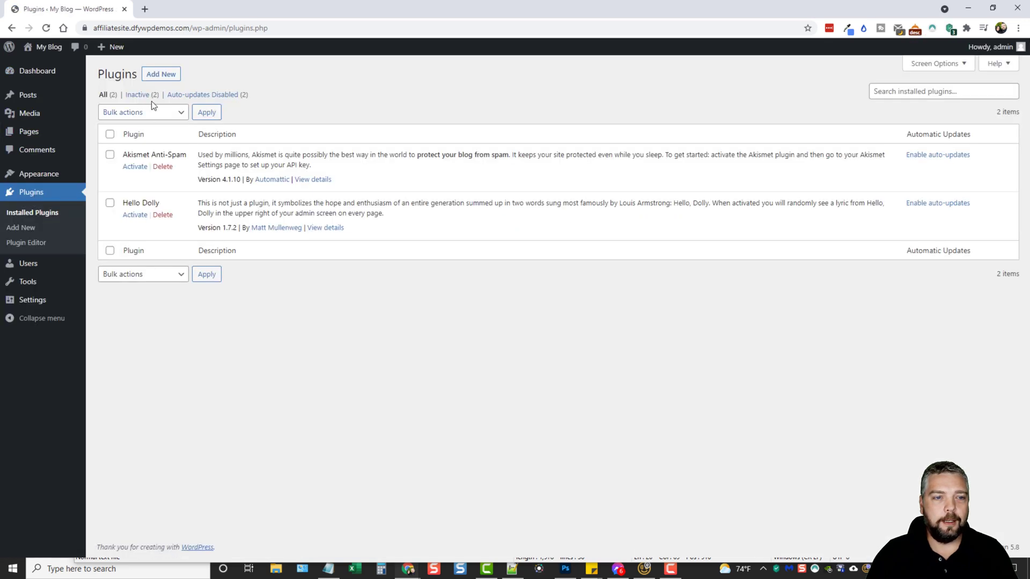
click(163, 76)
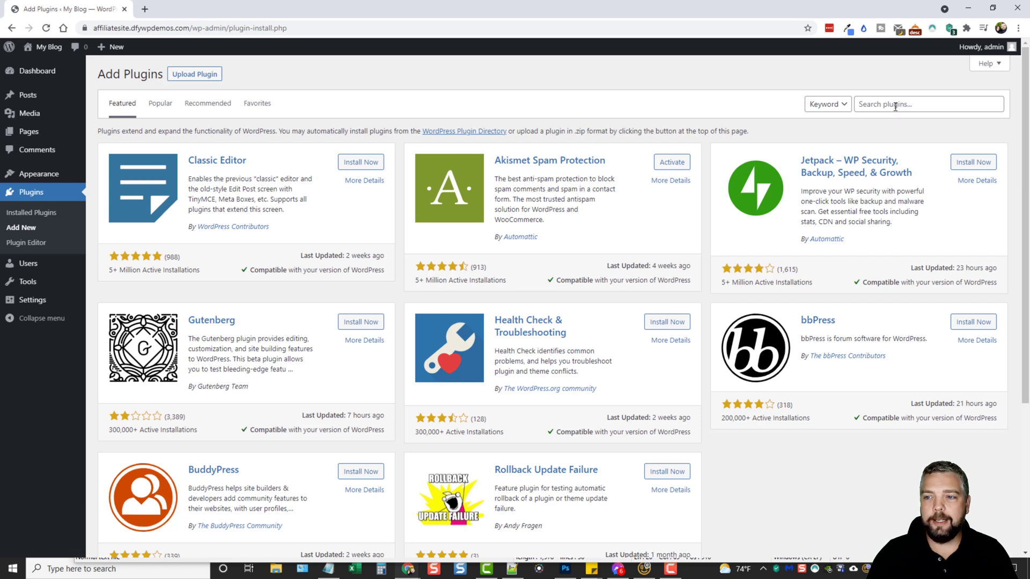
click(895, 107)
text(all in one)
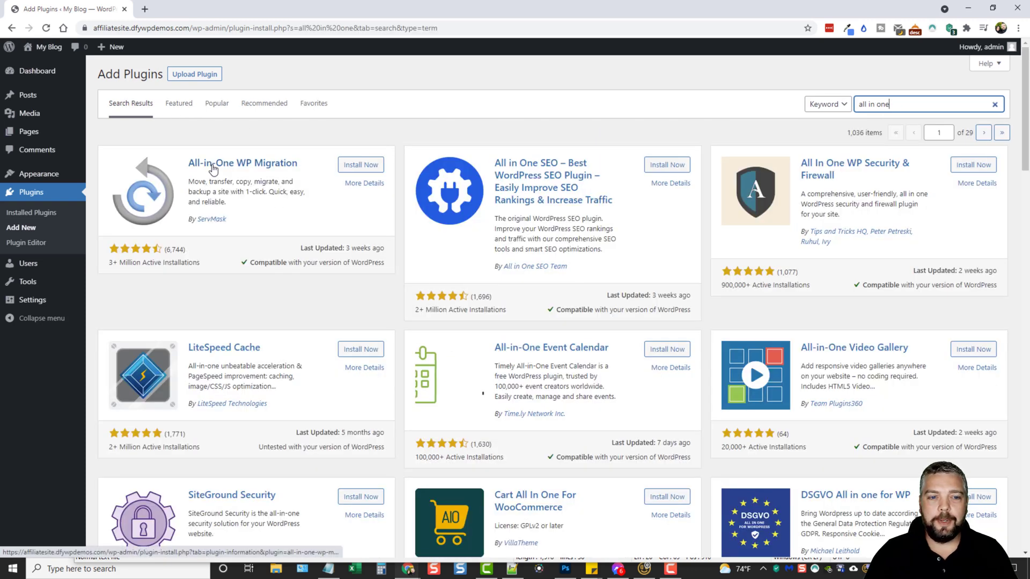
click(369, 168)
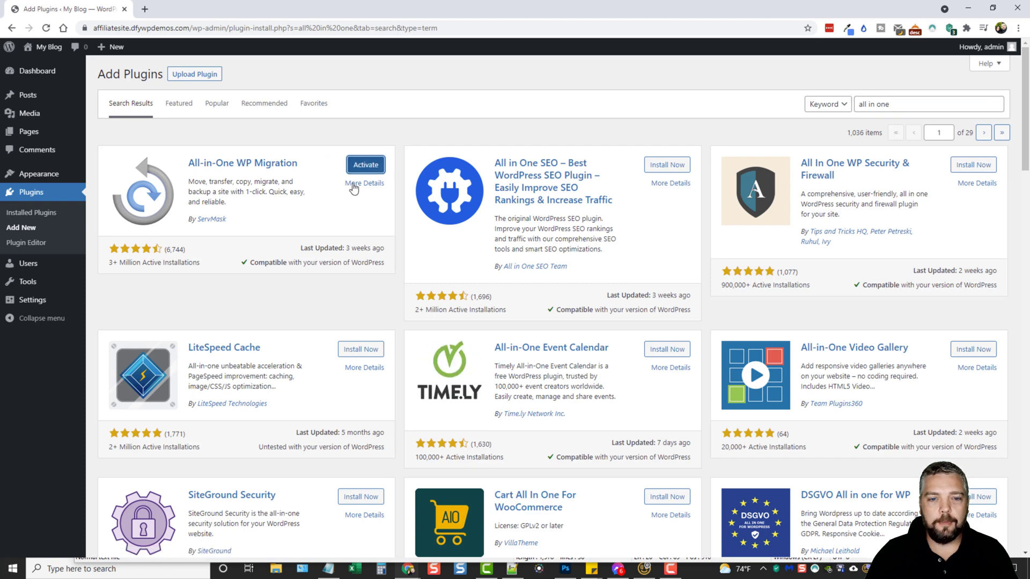
click(365, 168)
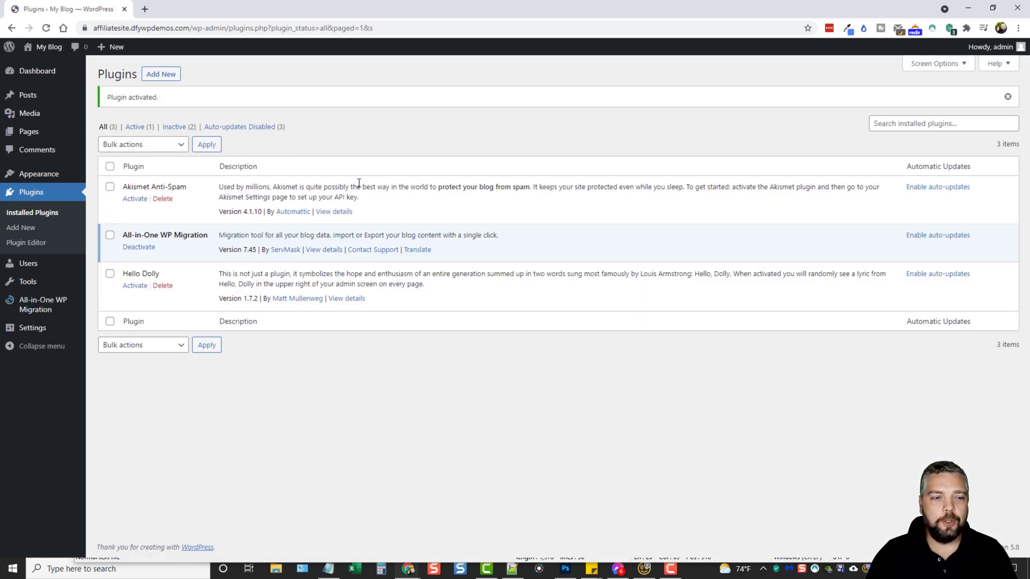
Step: Open the All-in-One WP Migration Import page, note the 32 MB limit, and list the IMPORT FROM sources
mouse_move(35, 306)
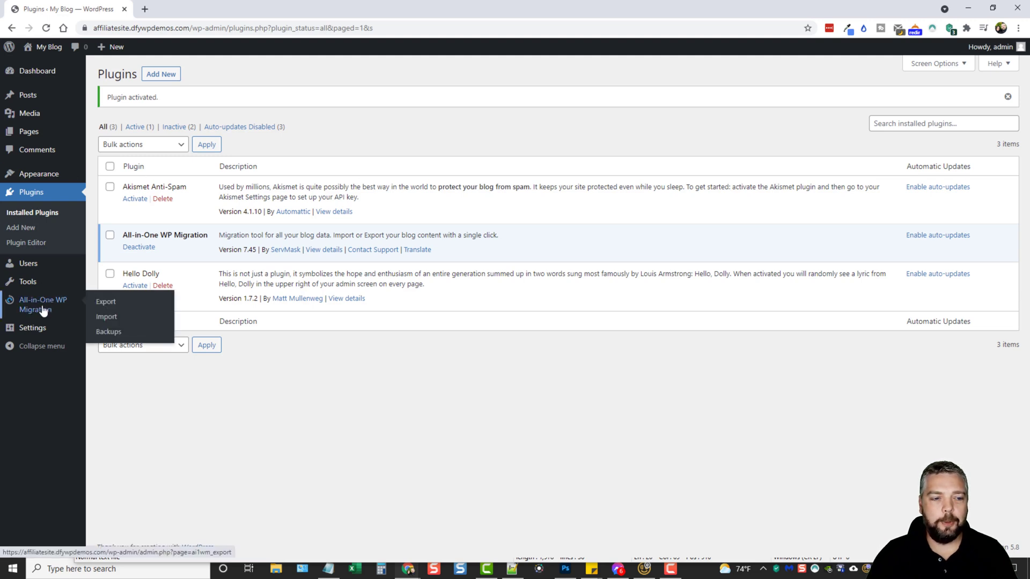
click(108, 318)
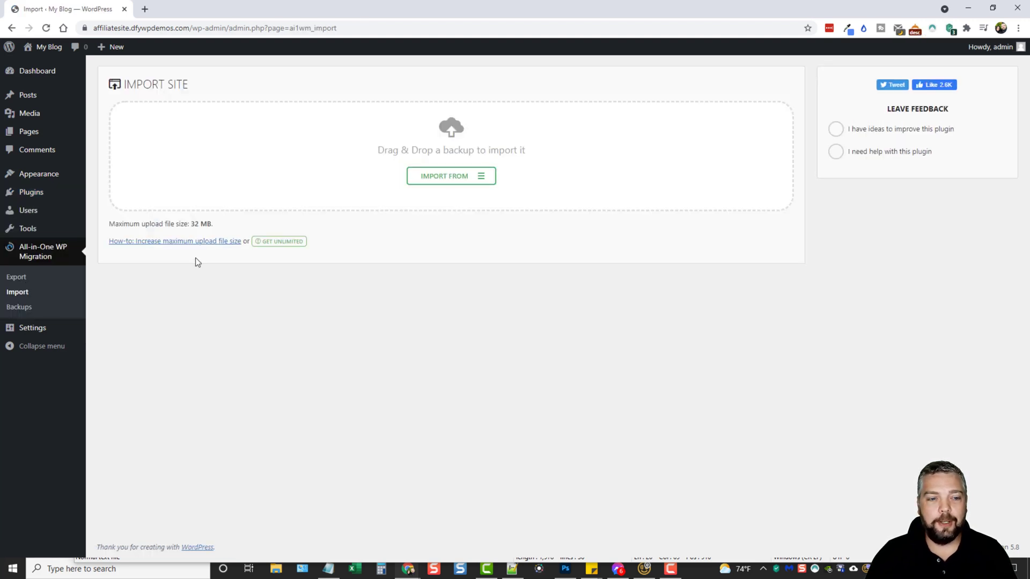
double_click(194, 223)
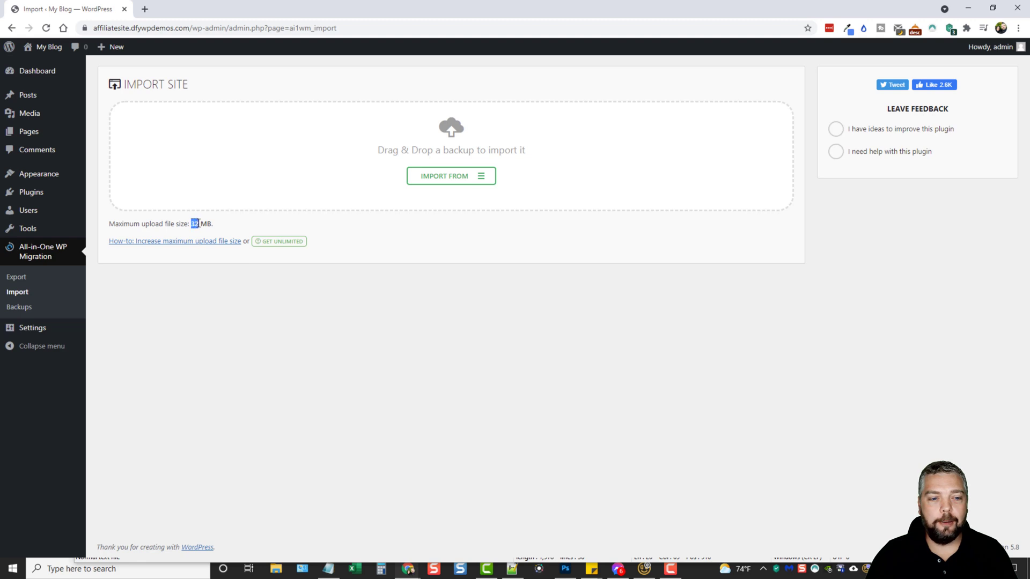
click(255, 341)
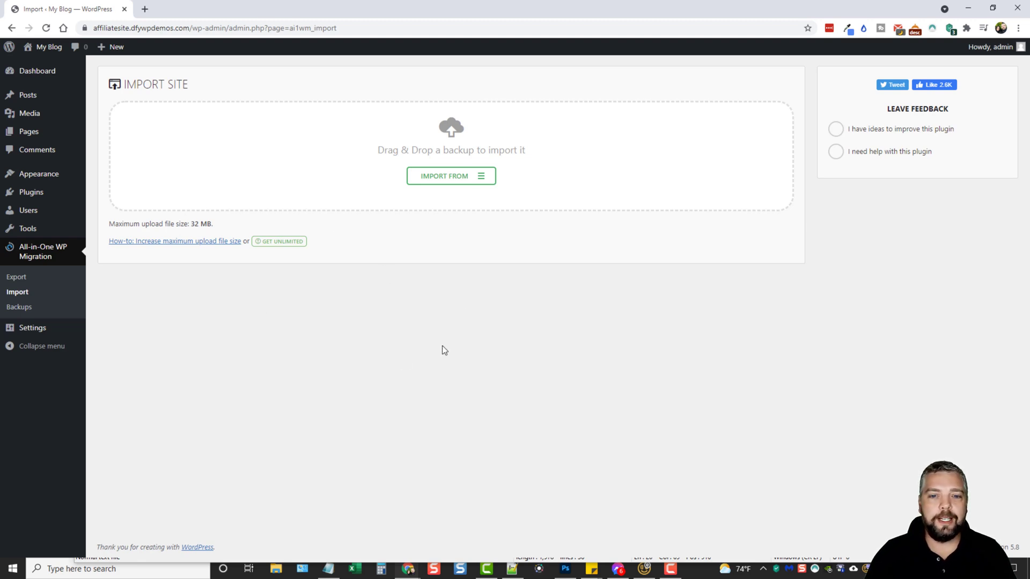
click(479, 180)
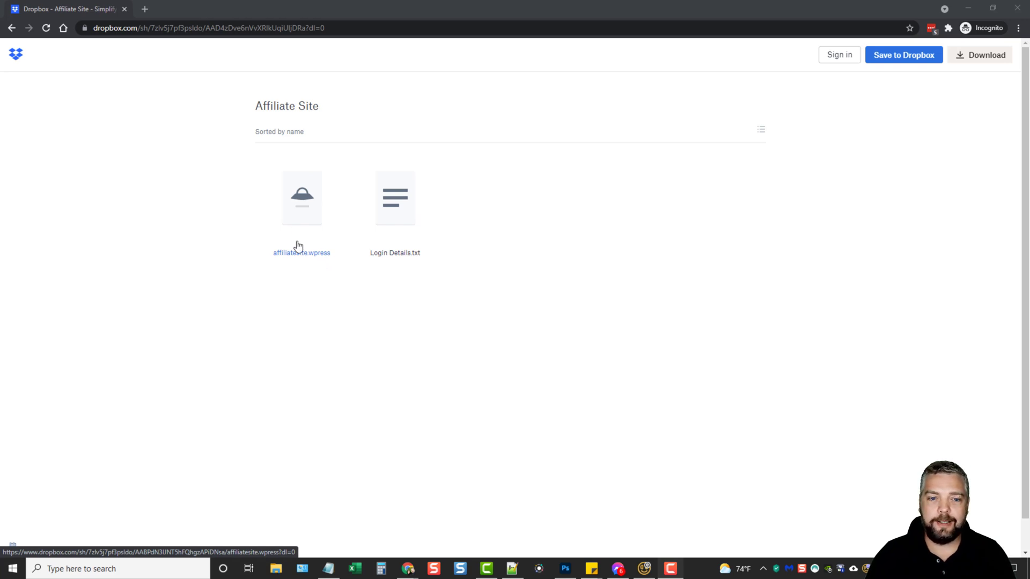
Step: Direct-download affiliatesite.wpress from the Dropbox folder and save it into the WP Theme folder
click(304, 202)
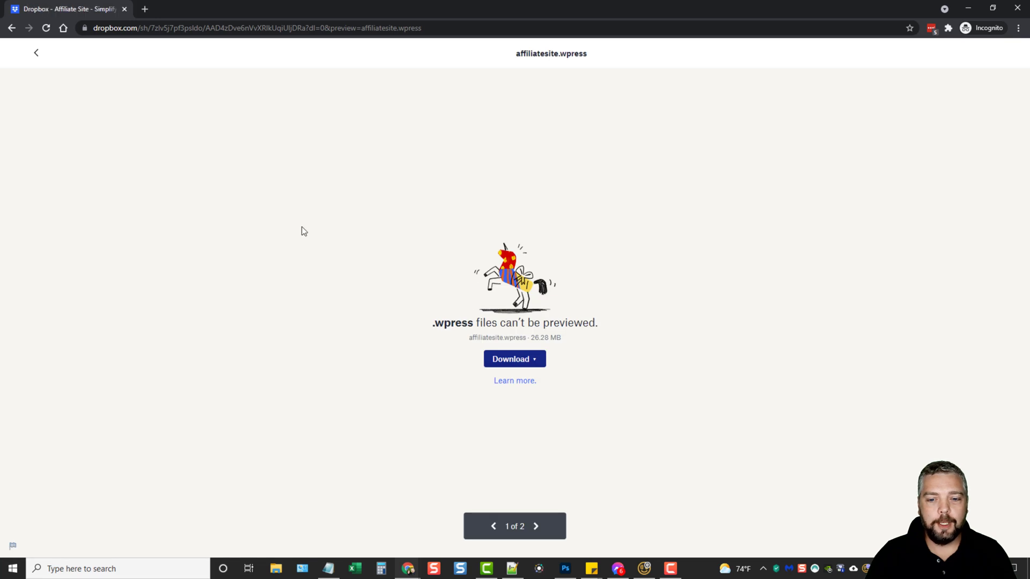
click(403, 362)
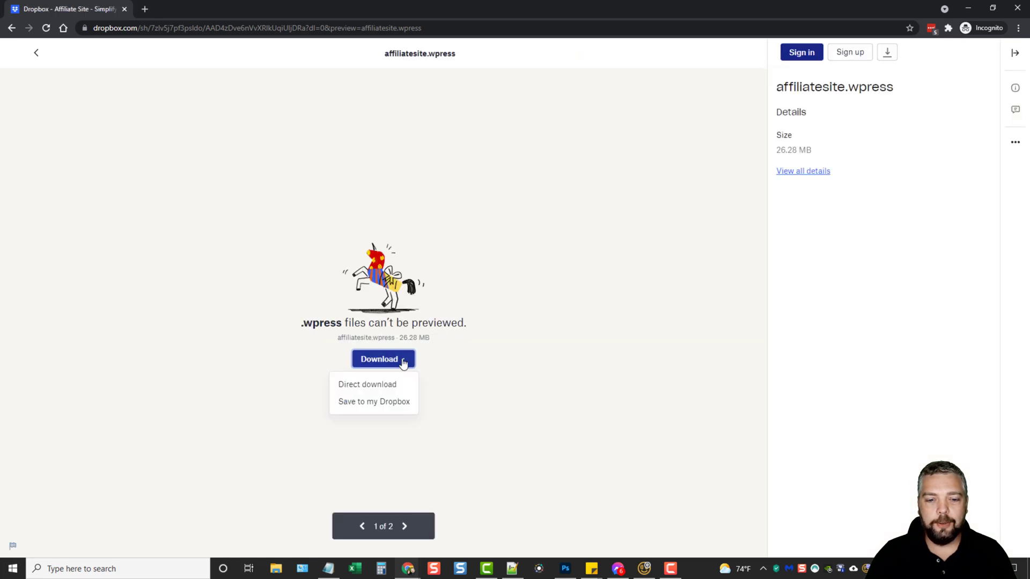
click(386, 387)
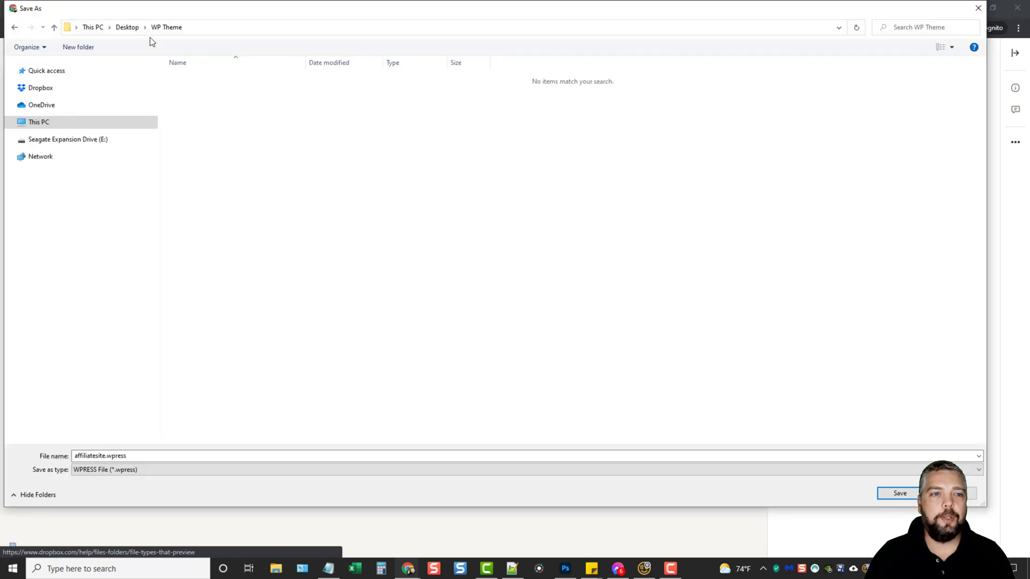
click(142, 456)
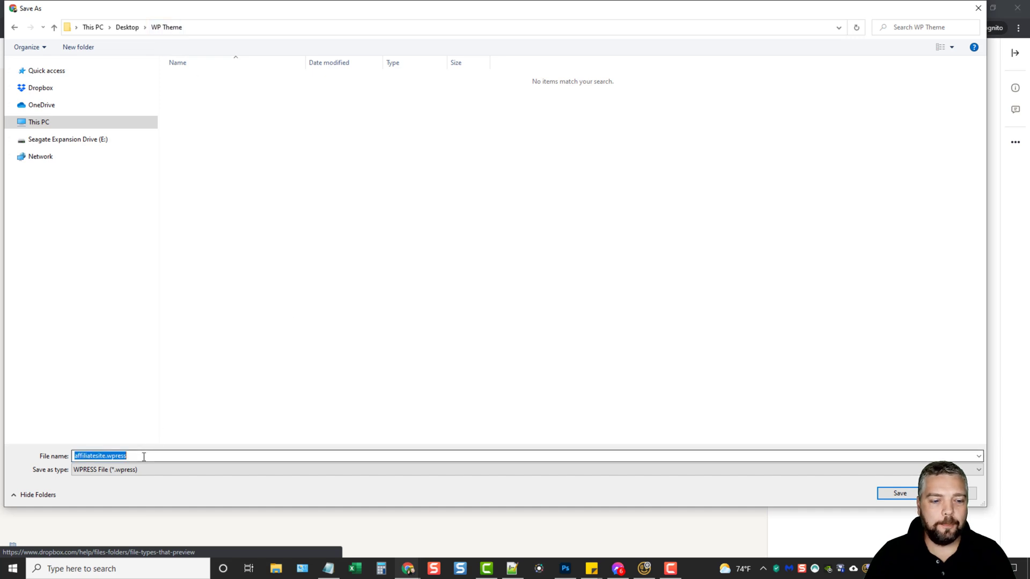
click(901, 495)
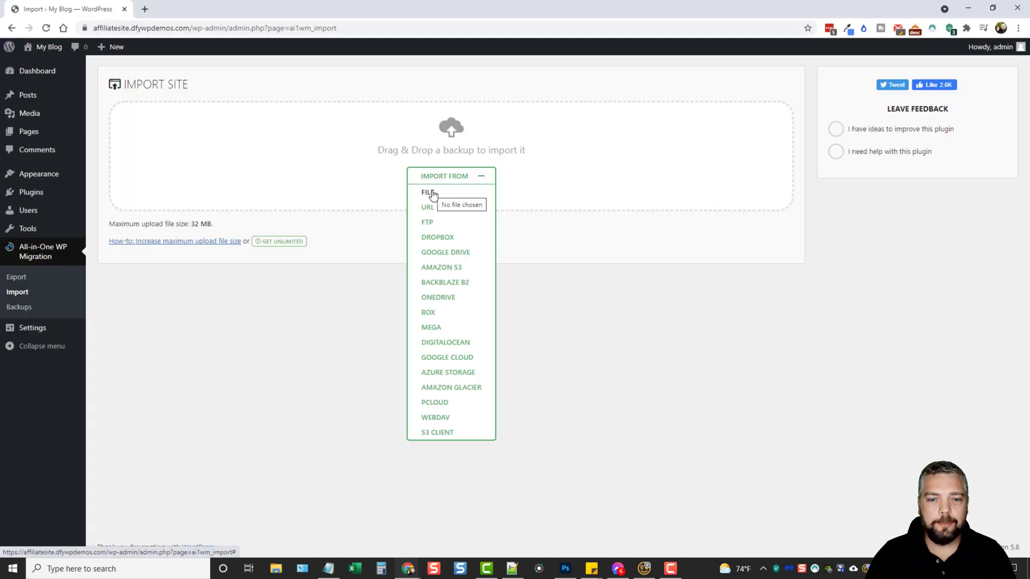
Step: Import affiliatesite.wpress from file, proceed with overwriting the site, and dismiss the success message
click(433, 195)
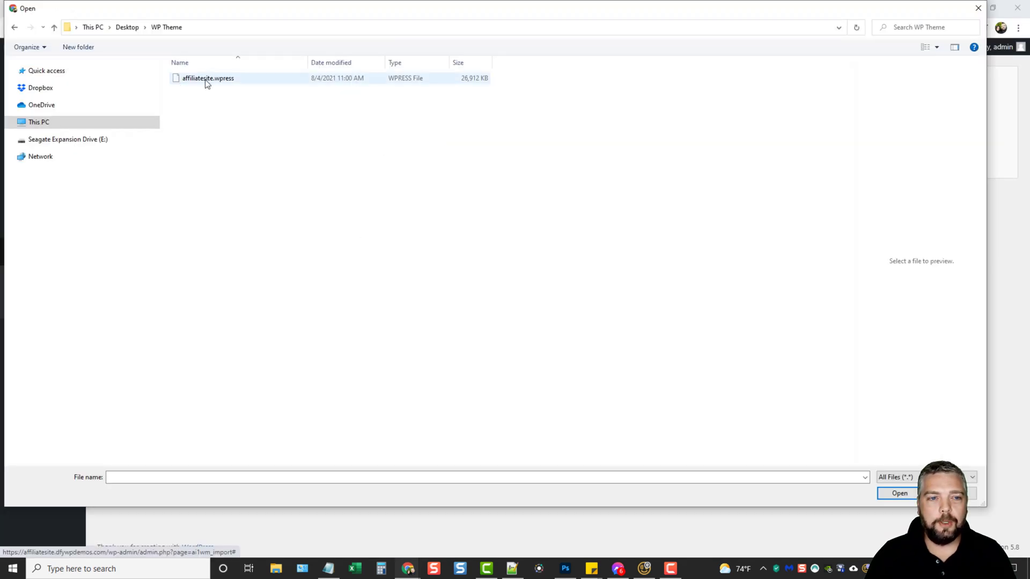
click(199, 81)
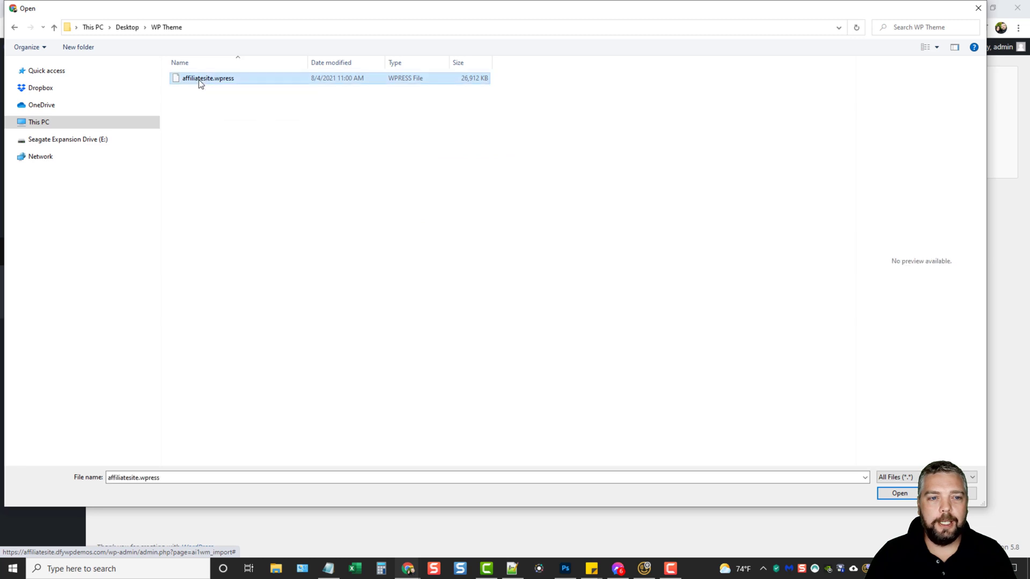
click(901, 499)
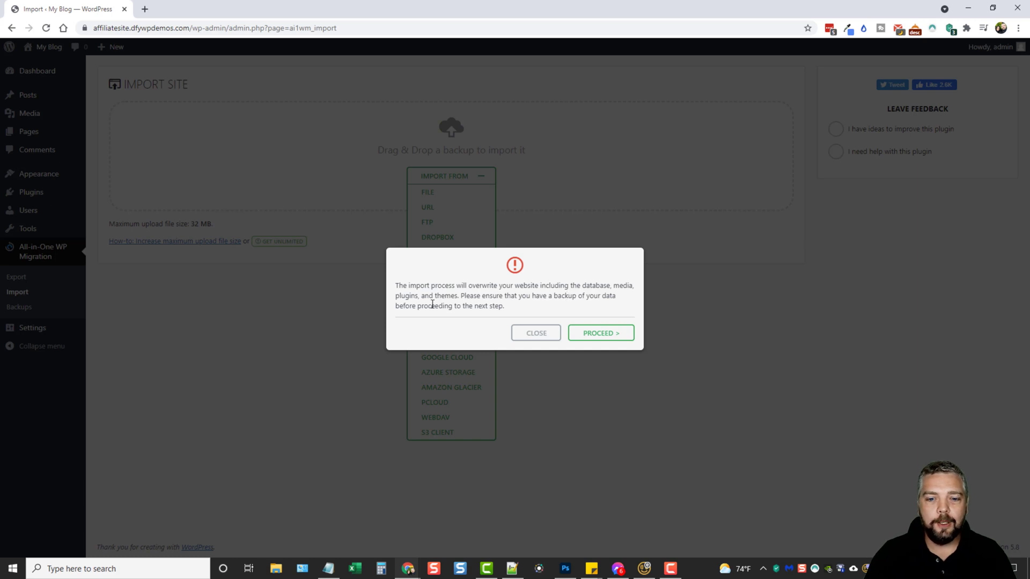
click(597, 335)
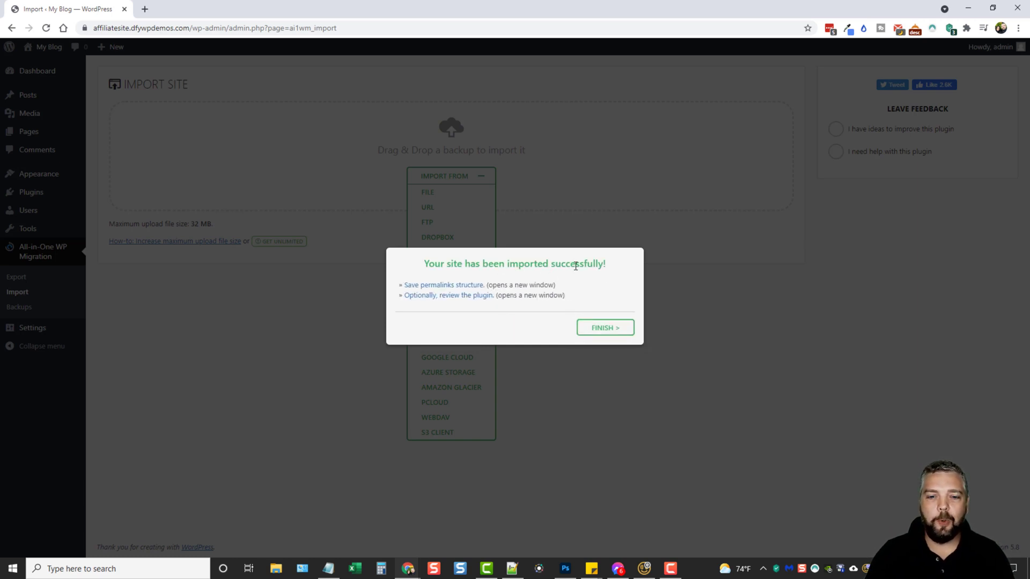
click(606, 330)
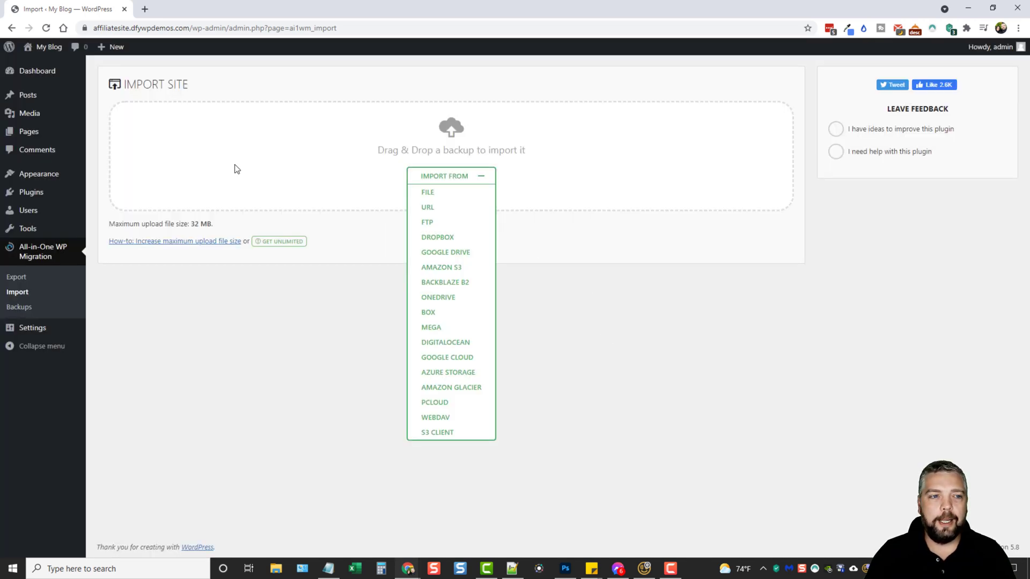
Step: View the imported site's homepage in a new tab, then return to the admin Dashboard
mouse_move(44, 51)
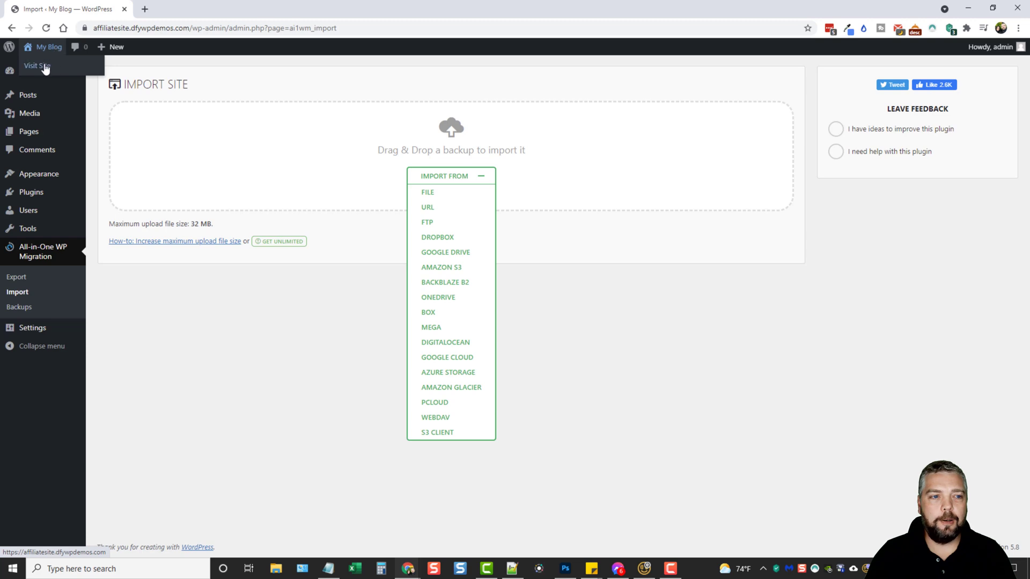
middle_click(43, 67)
click(168, 11)
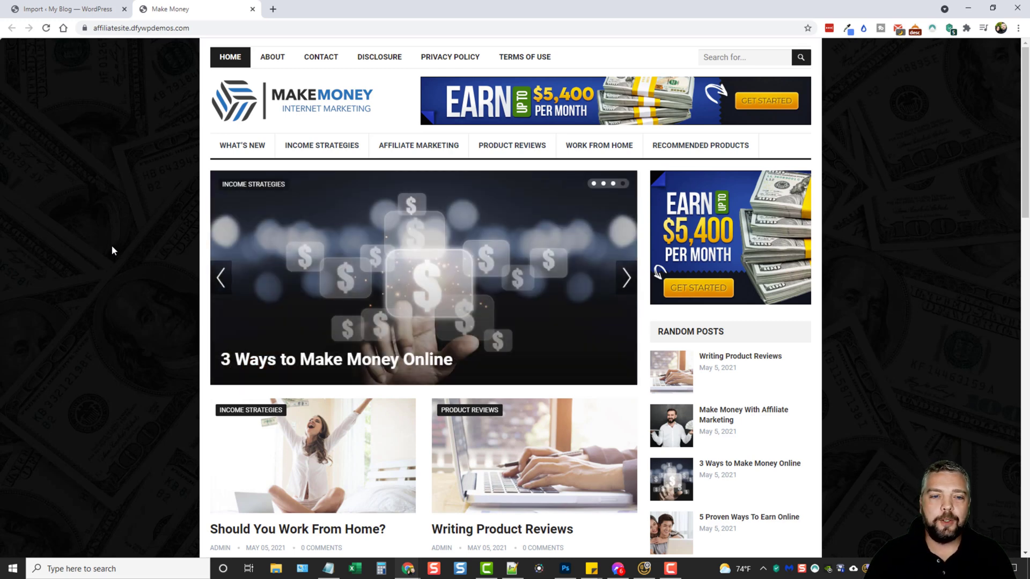
click(65, 10)
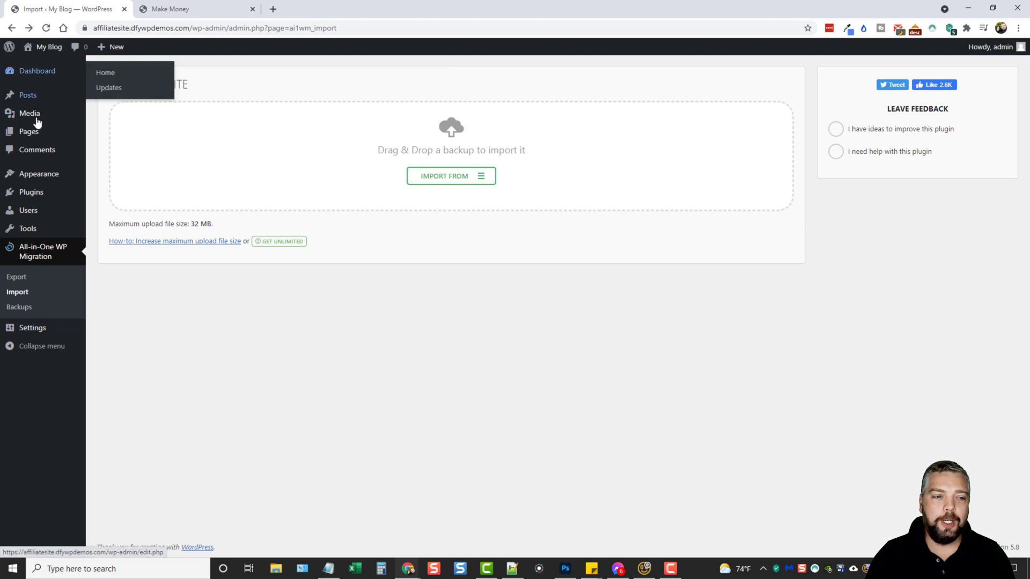
click(35, 79)
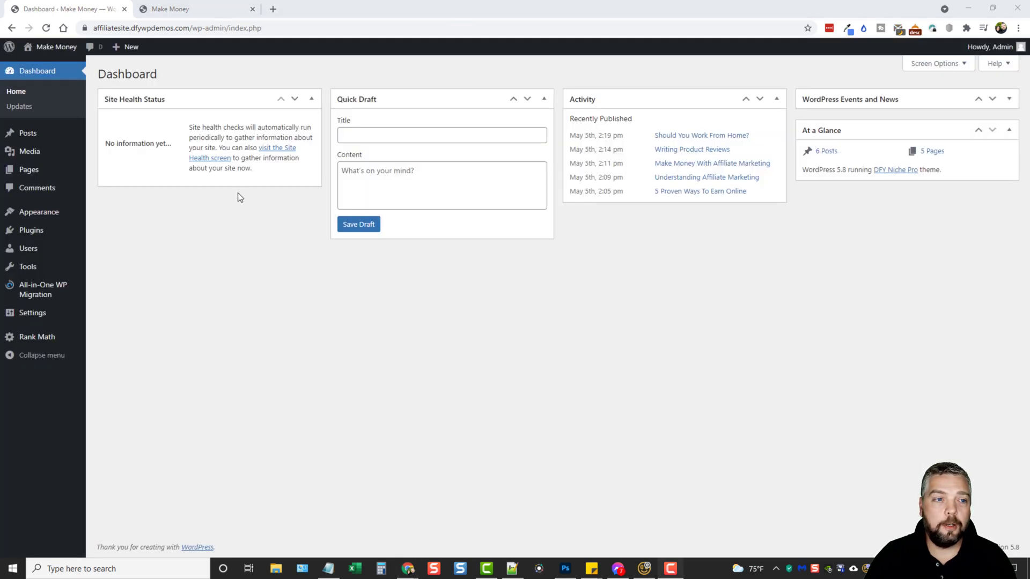
Step: Start a new user in Users > Add New and copy its generated password
click(28, 252)
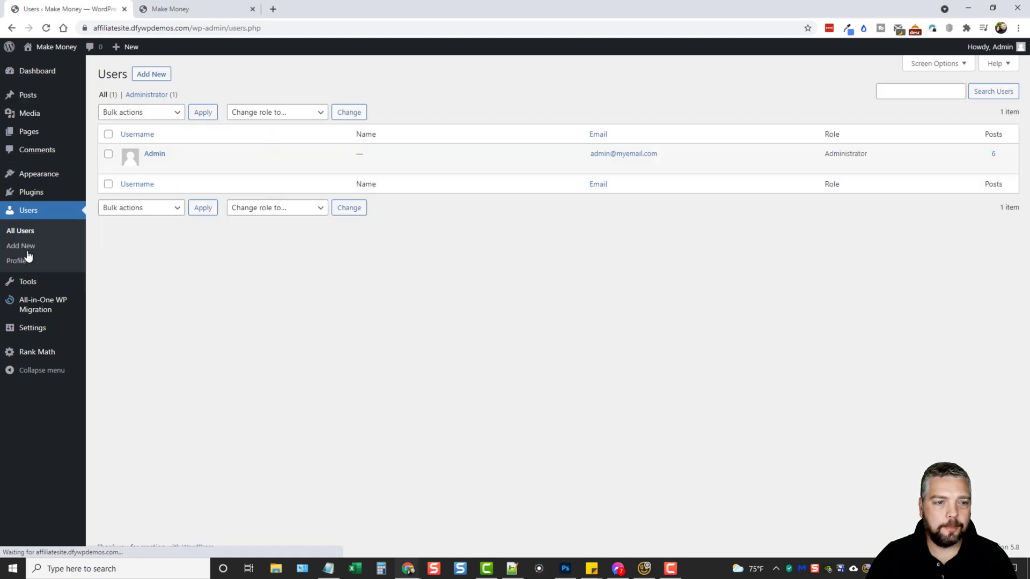
mouse_move(169, 160)
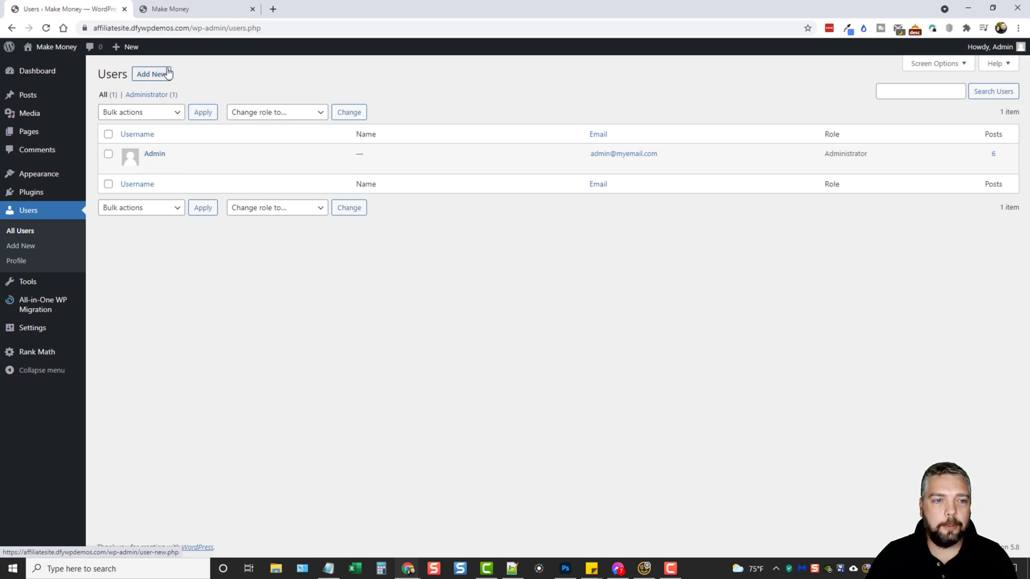
click(150, 75)
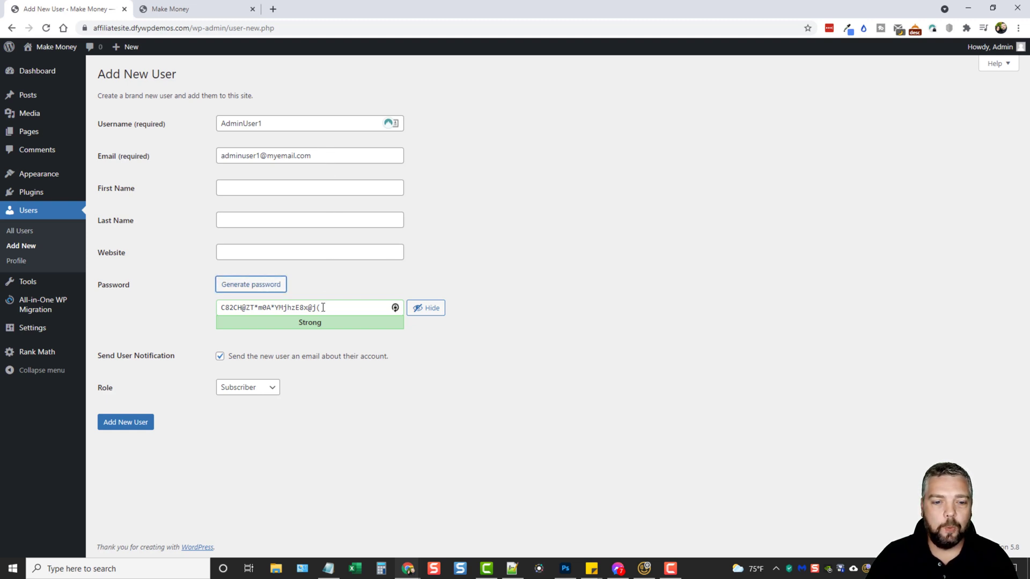
drag(320, 307, 219, 307)
right_click(249, 313)
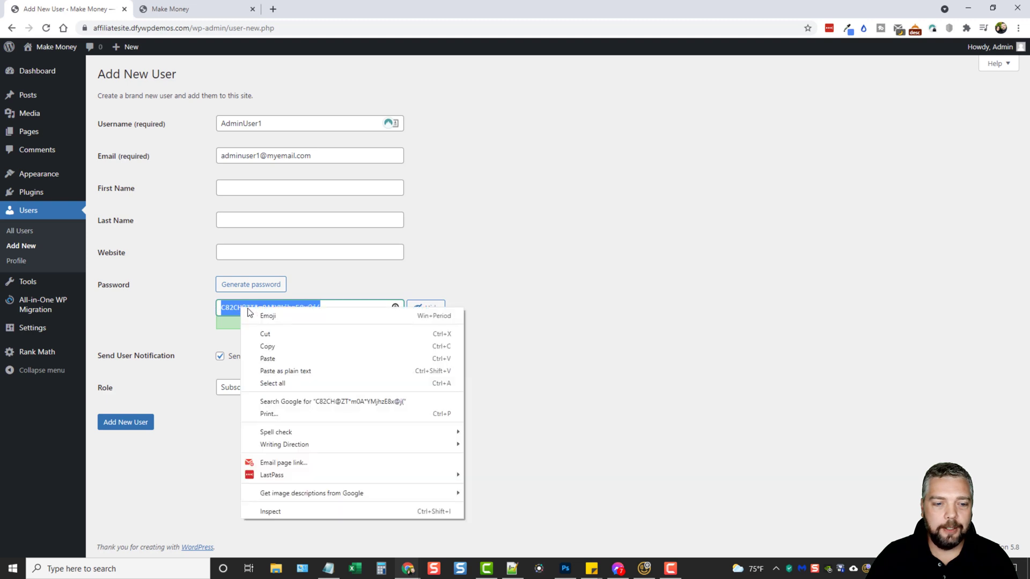
click(274, 345)
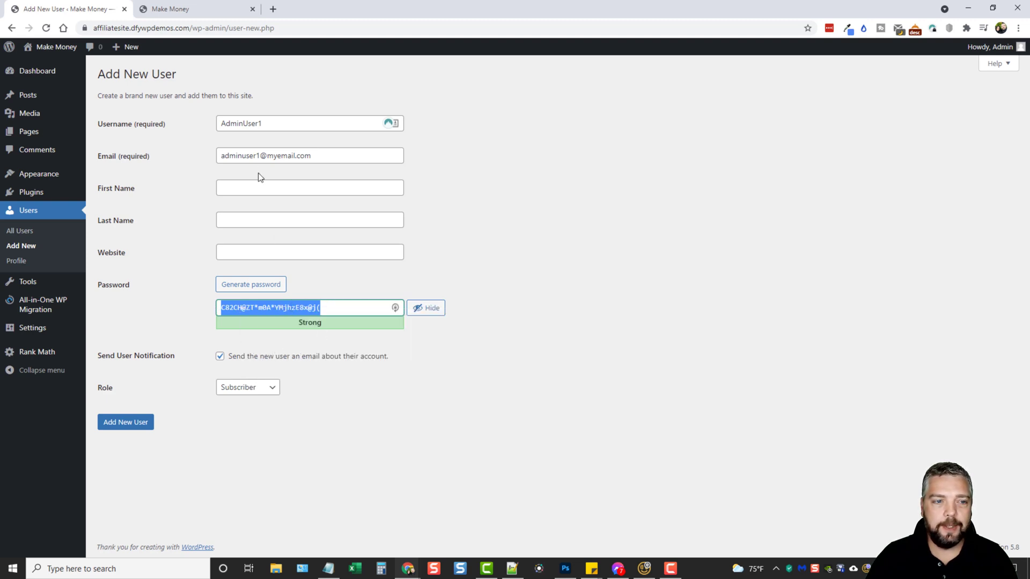
click(442, 253)
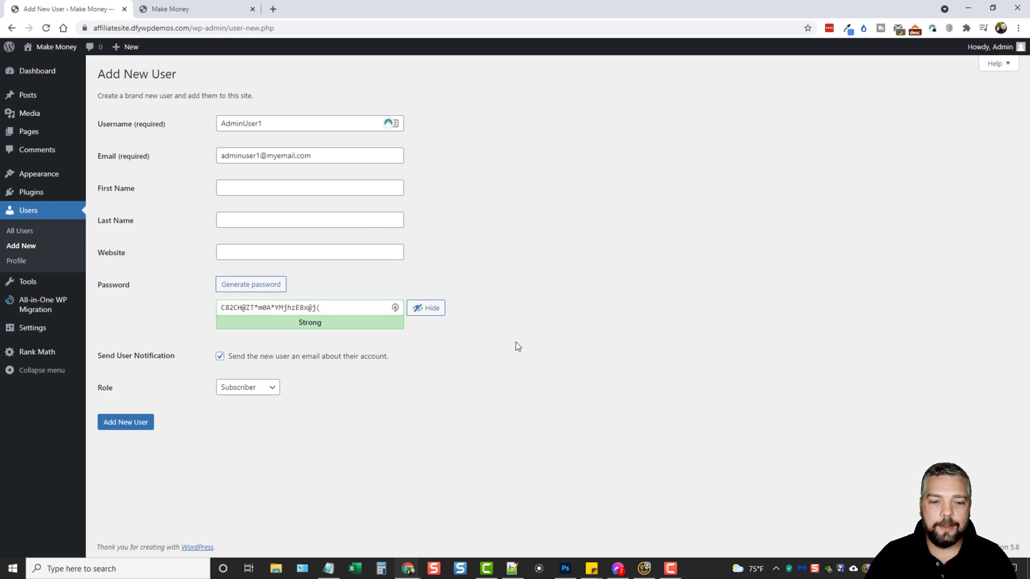
Step: Give the new user the Administrator role, create the account, and log out
click(269, 392)
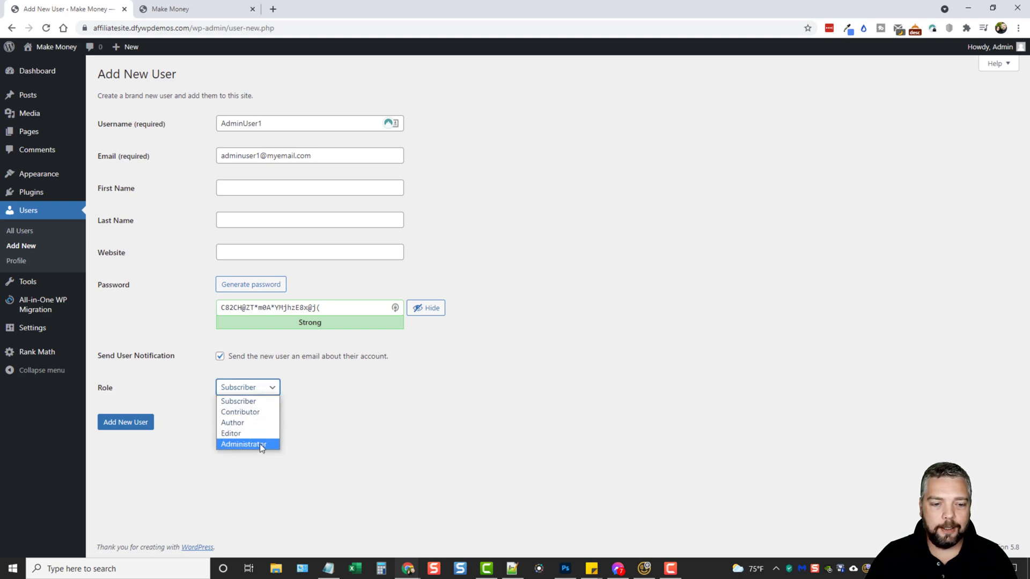
click(261, 445)
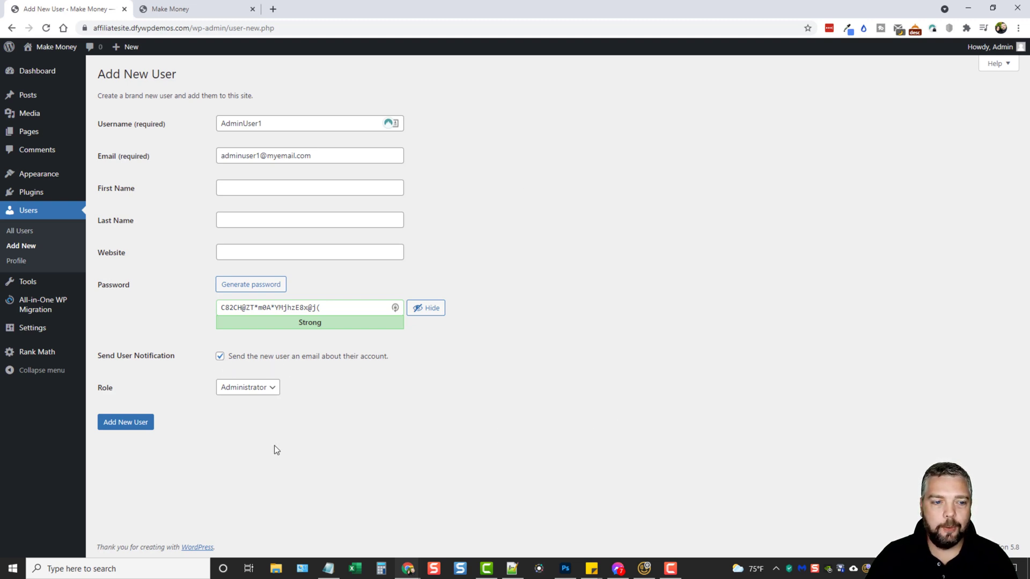
click(127, 424)
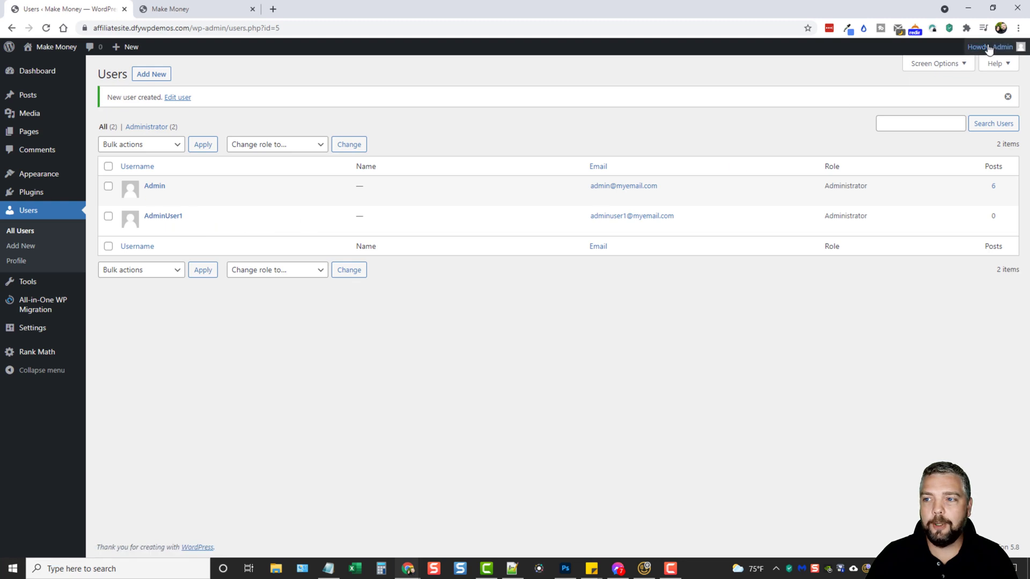
mouse_move(988, 50)
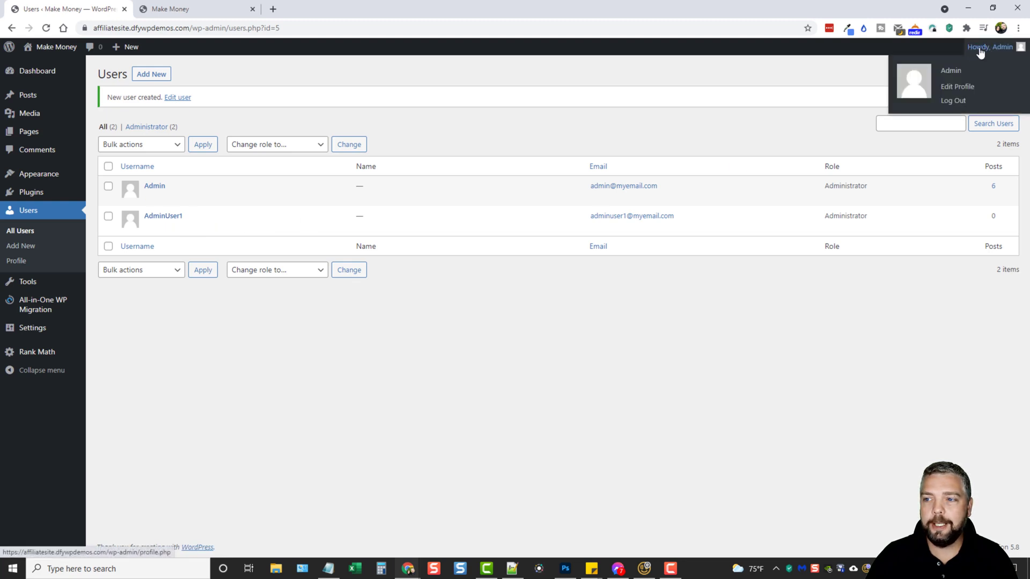
click(954, 101)
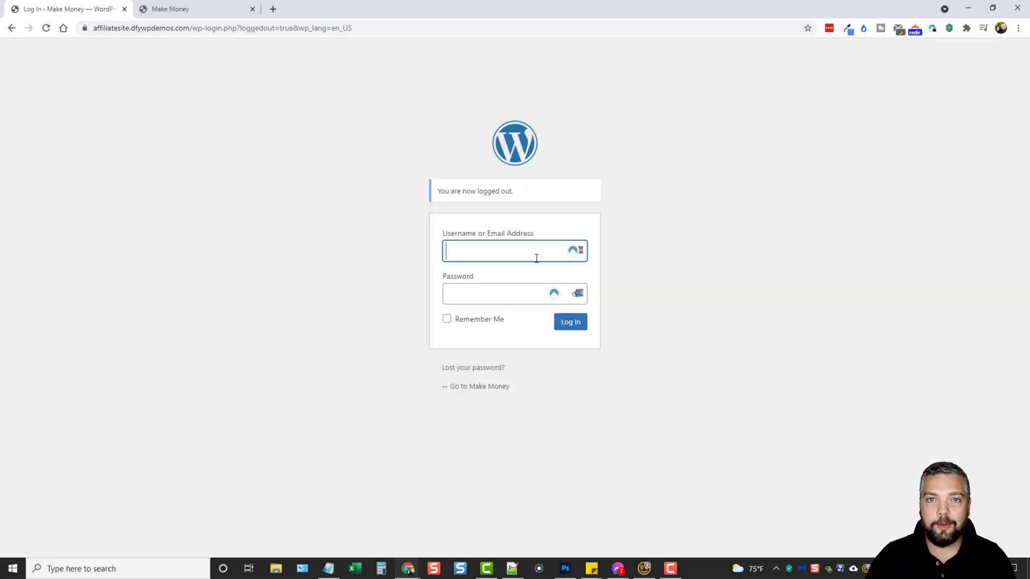
Step: As the new administrator, delete the original Admin user and attribute all its content to the new account
click(573, 250)
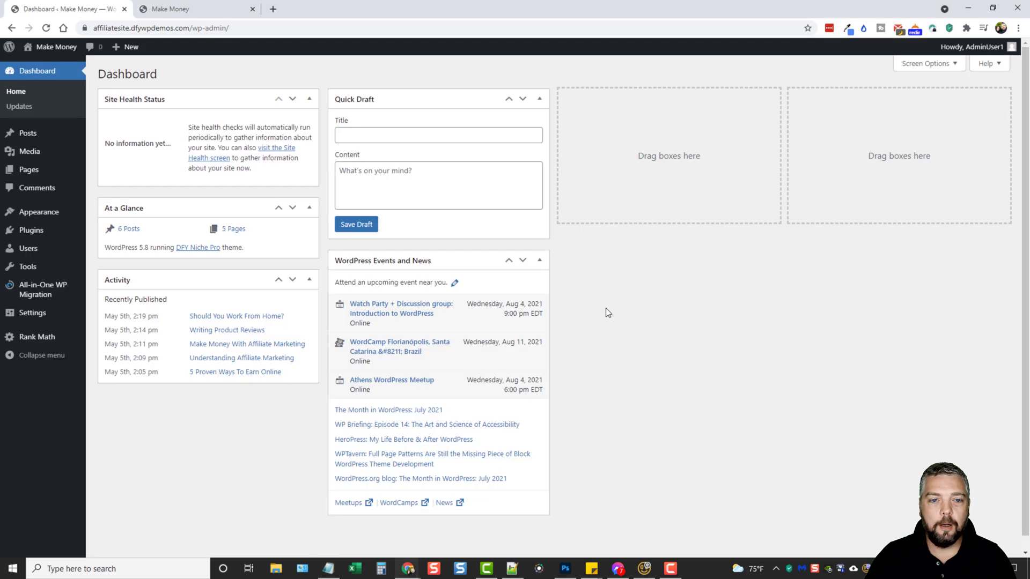
click(31, 252)
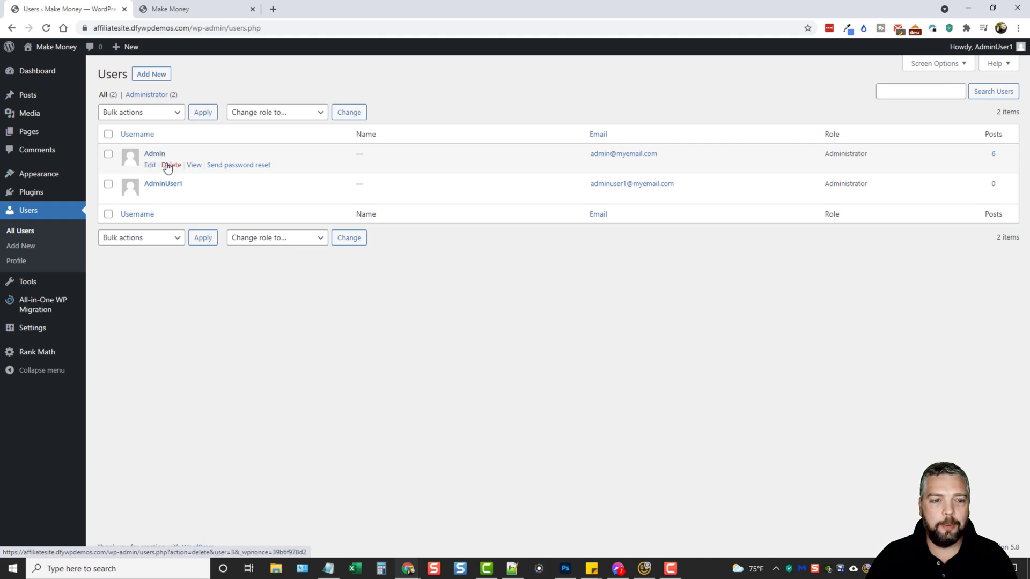
click(164, 164)
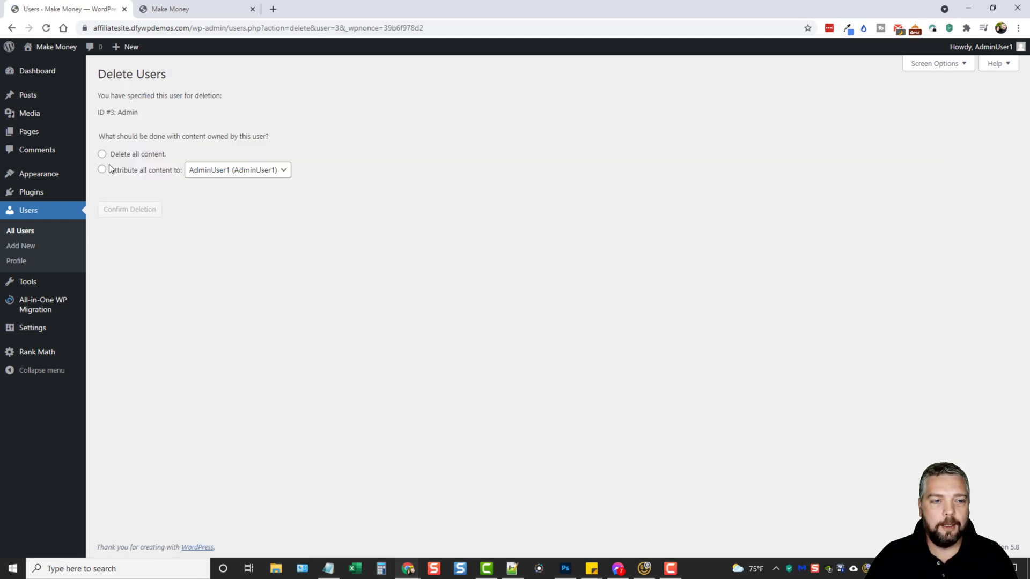
click(102, 169)
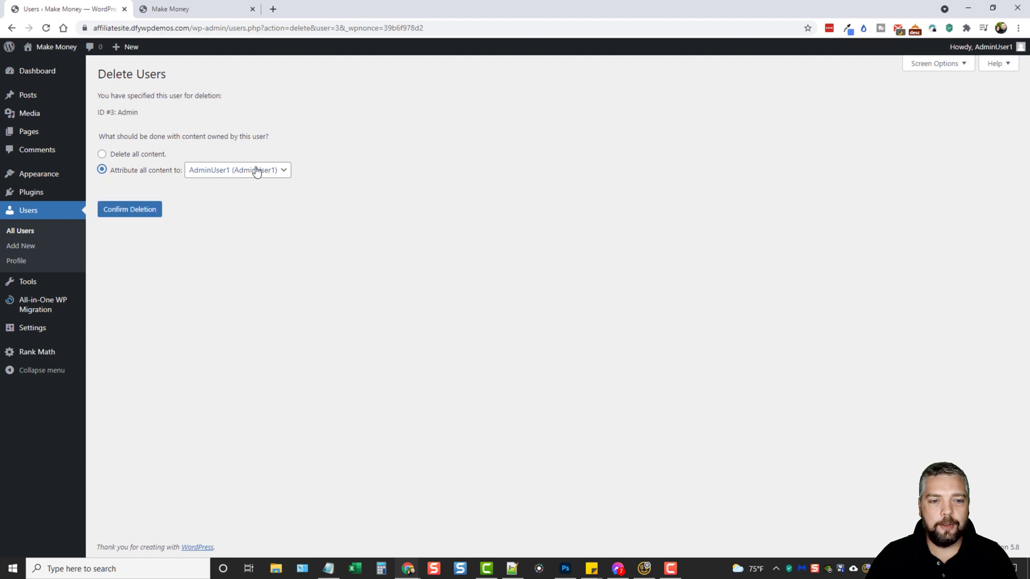
click(131, 212)
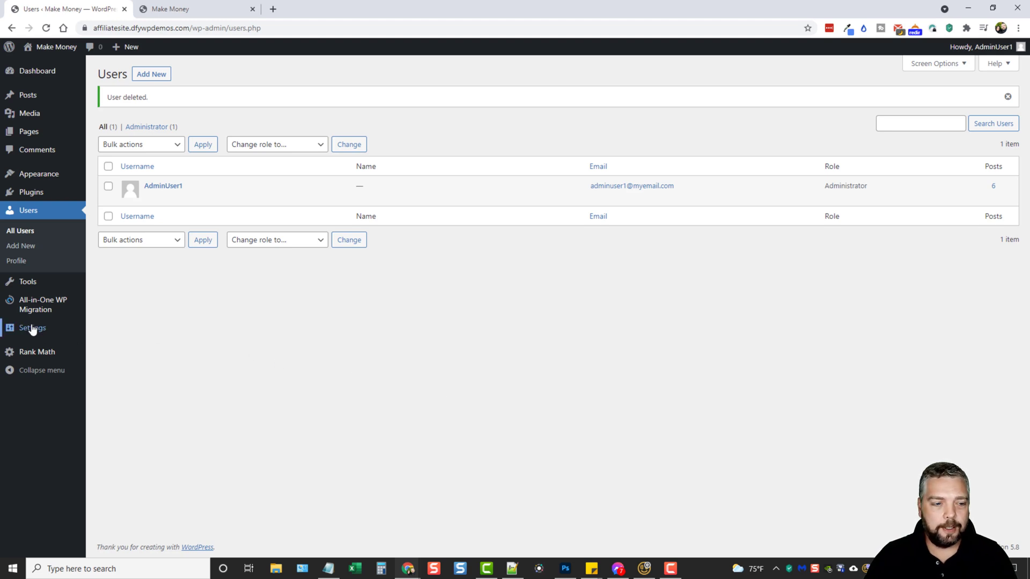
Step: Check the Make Money site title and administration email in General Settings, leaving them unchanged
mouse_move(25, 328)
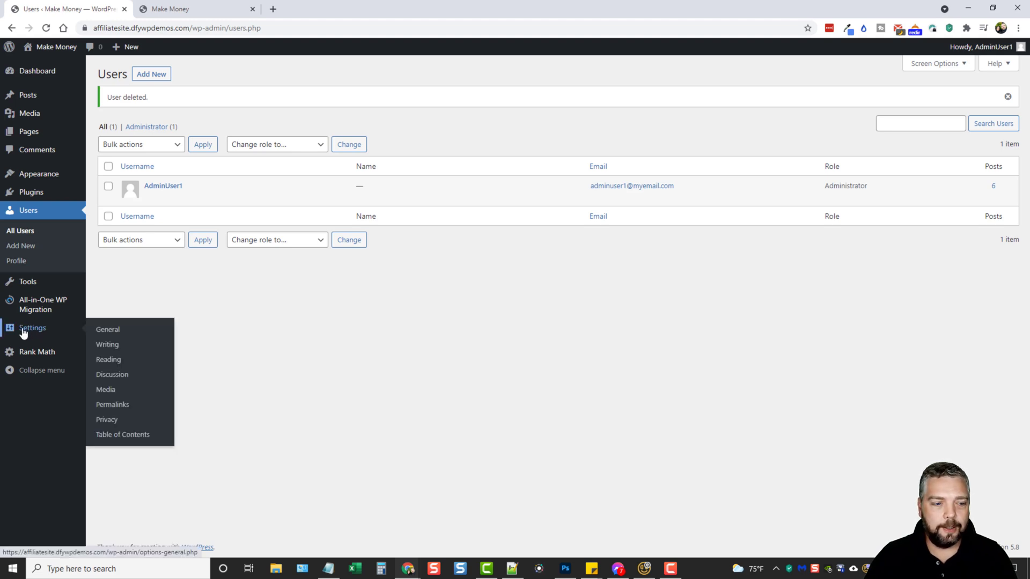
click(115, 332)
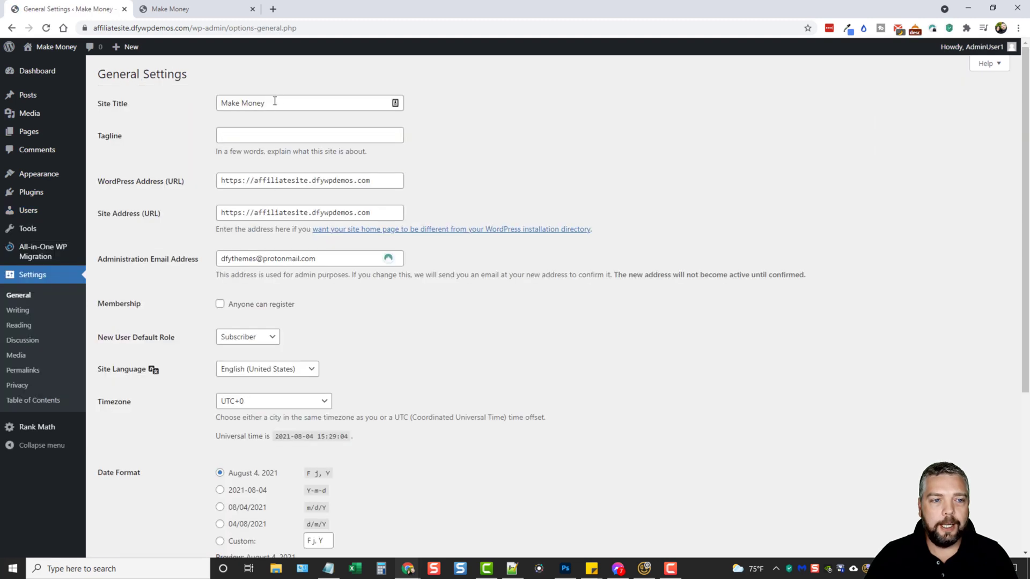
drag(278, 106, 211, 110)
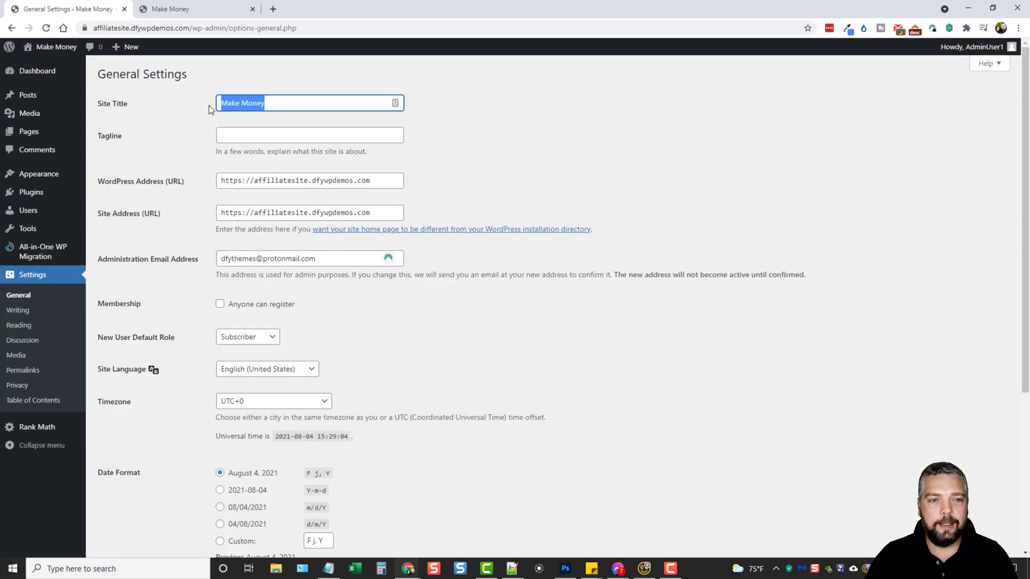
click(270, 106)
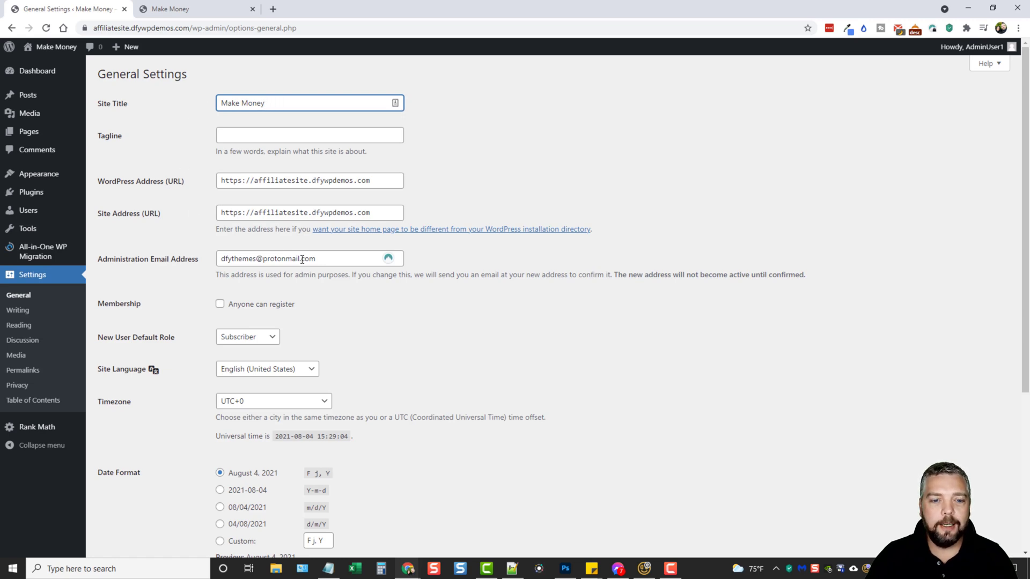
drag(316, 259, 211, 266)
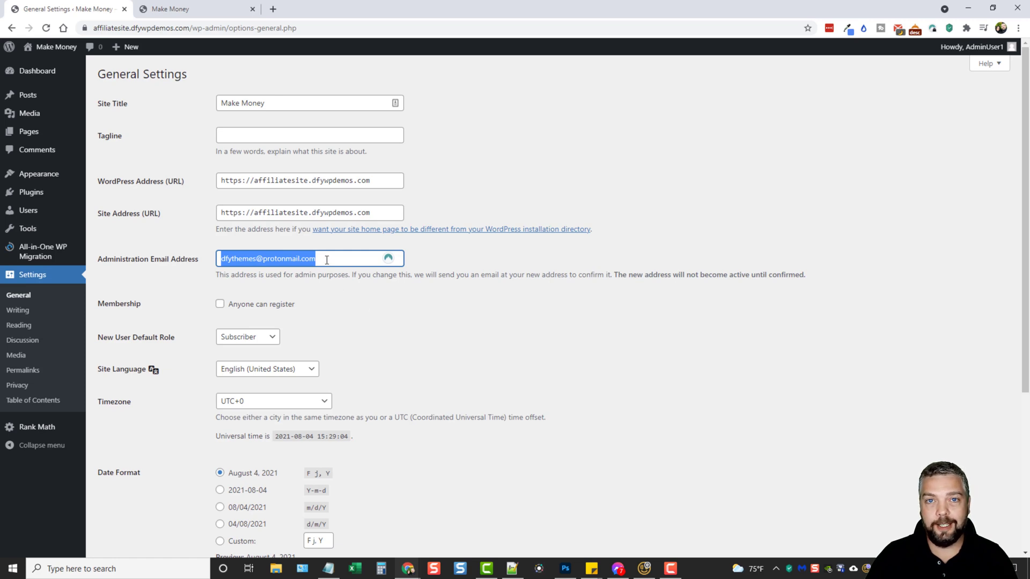
scroll(365, 345, down, 5)
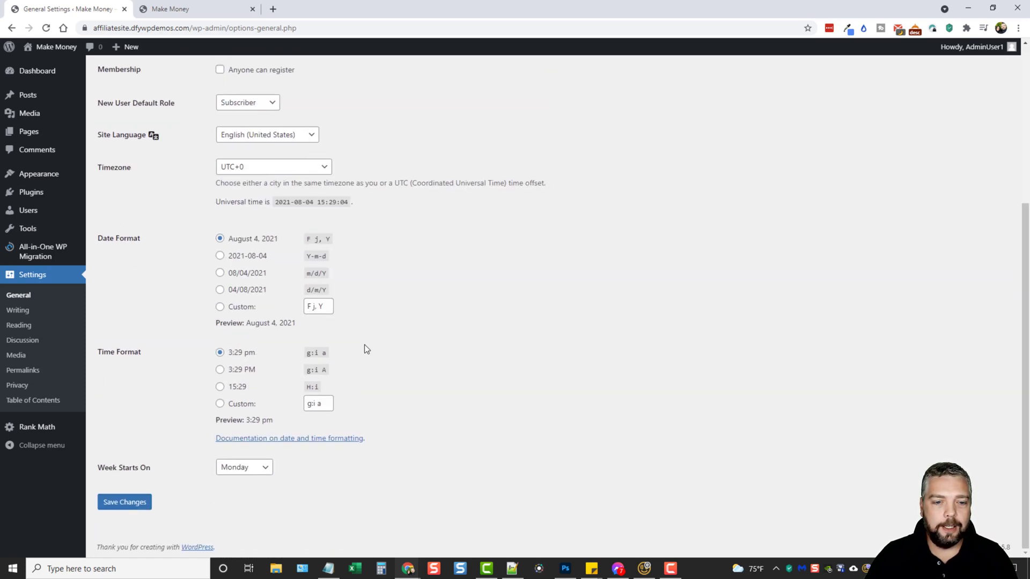
scroll(153, 408, up, 5)
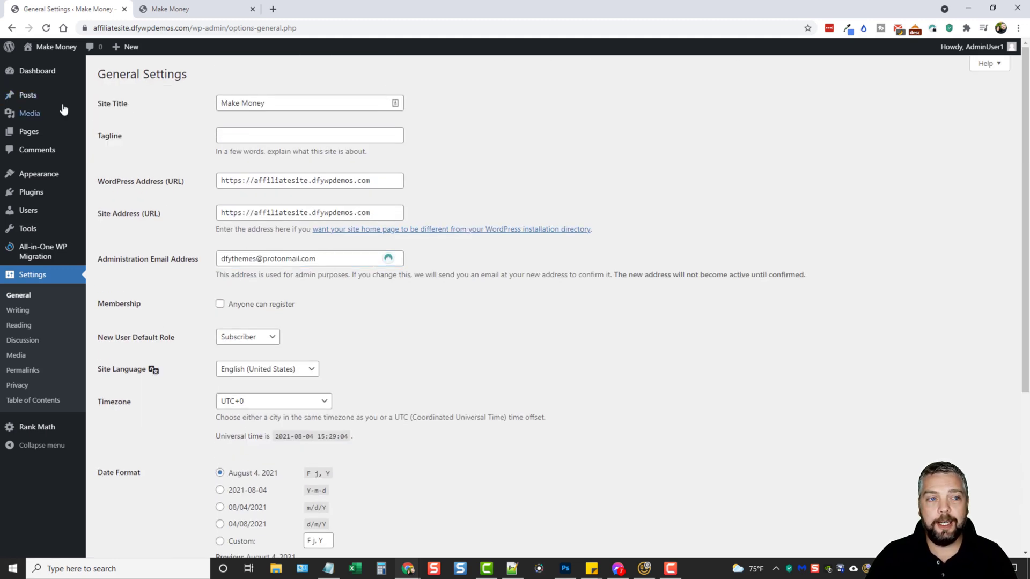
click(28, 100)
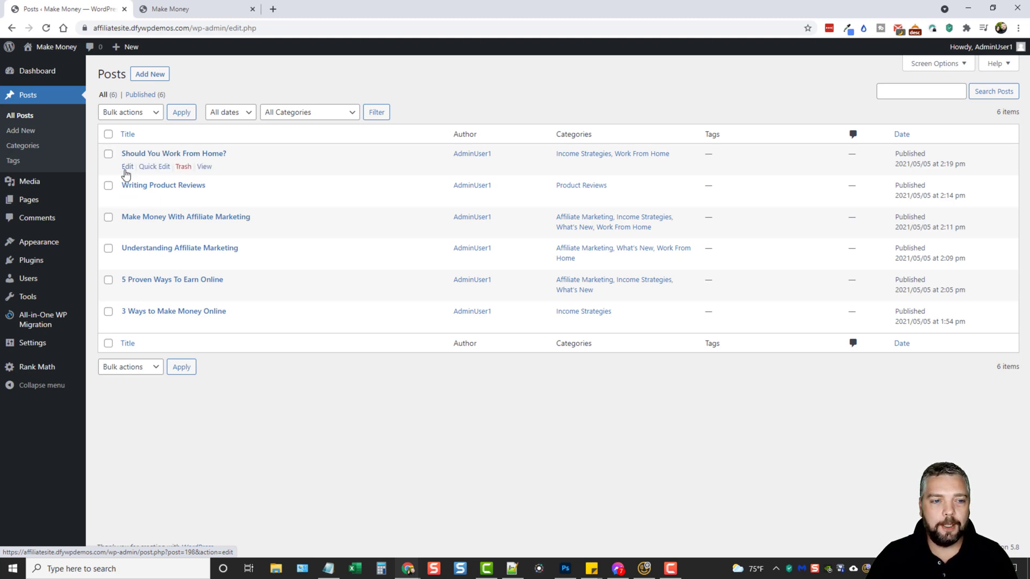
Step: Review the imported post 'Should You Work From Home?' in the editor, then start a blank new post
click(127, 168)
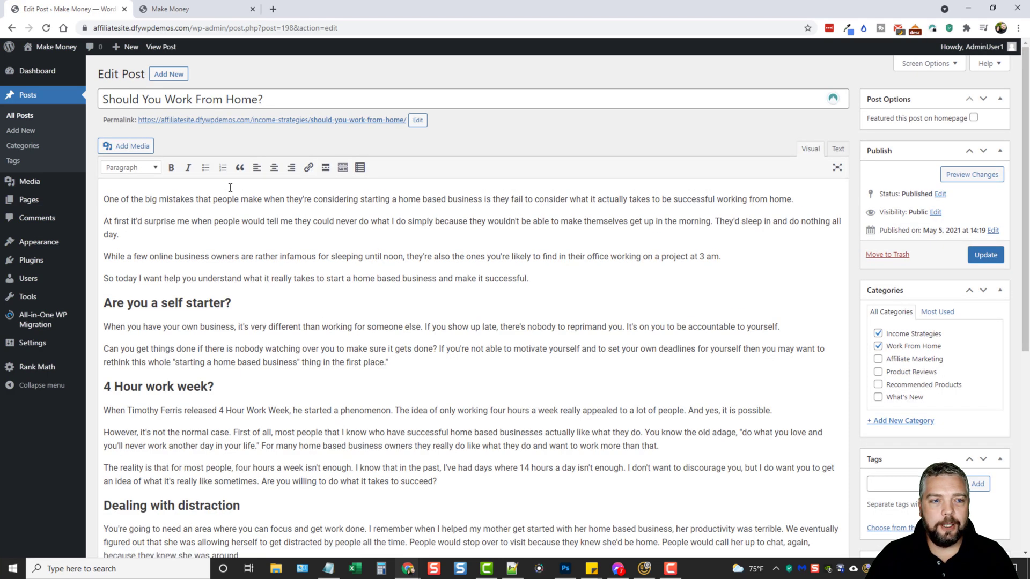
drag(271, 104, 99, 104)
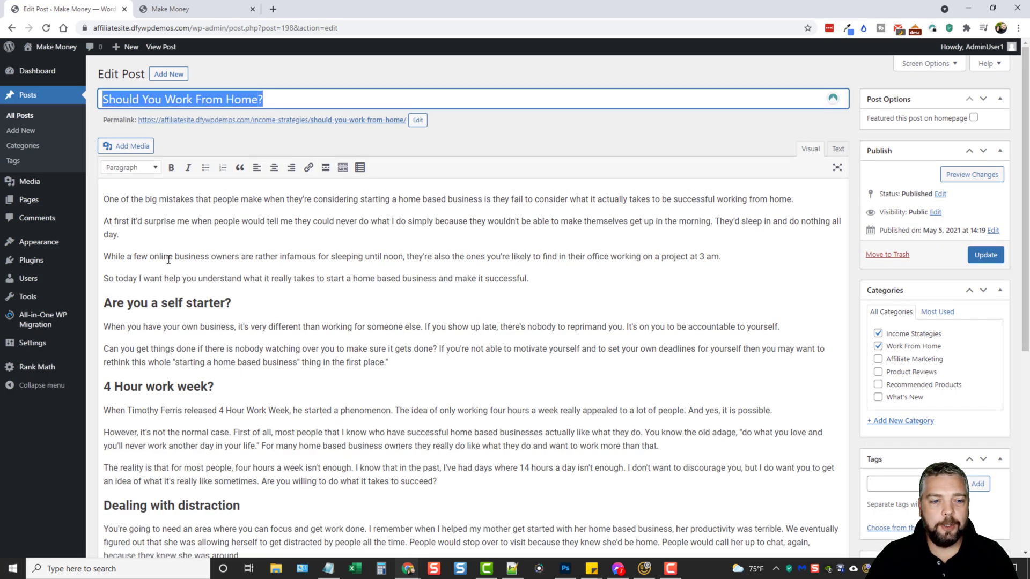
scroll(328, 292, down, 2)
scroll(327, 292, down, 5)
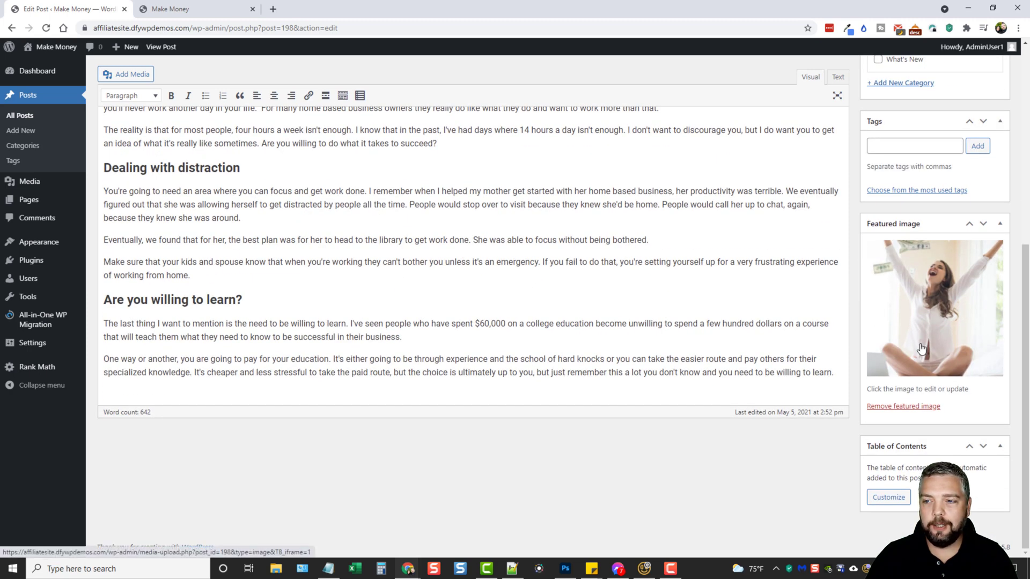
scroll(920, 352, up, 5)
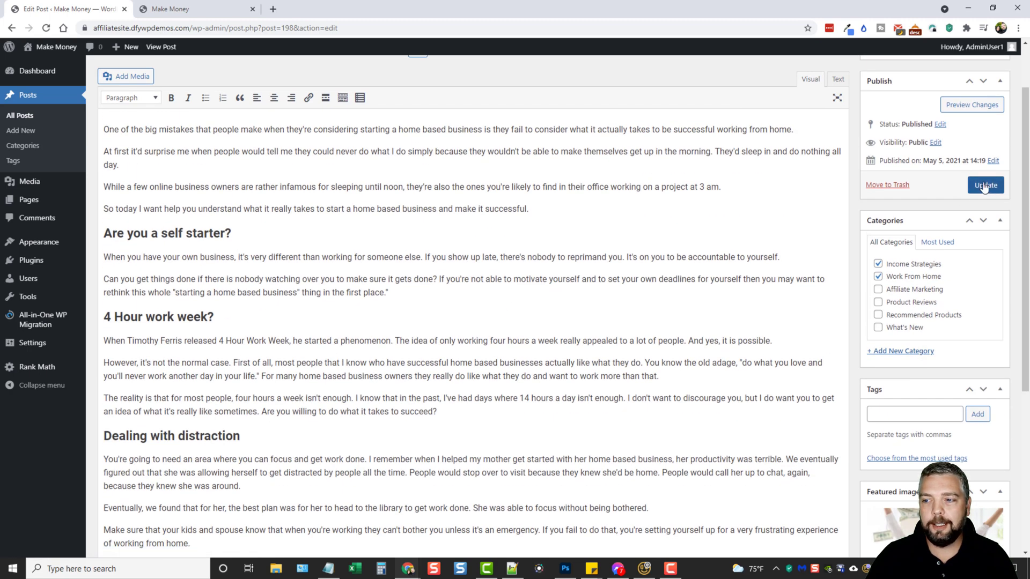
scroll(455, 138, up, 1)
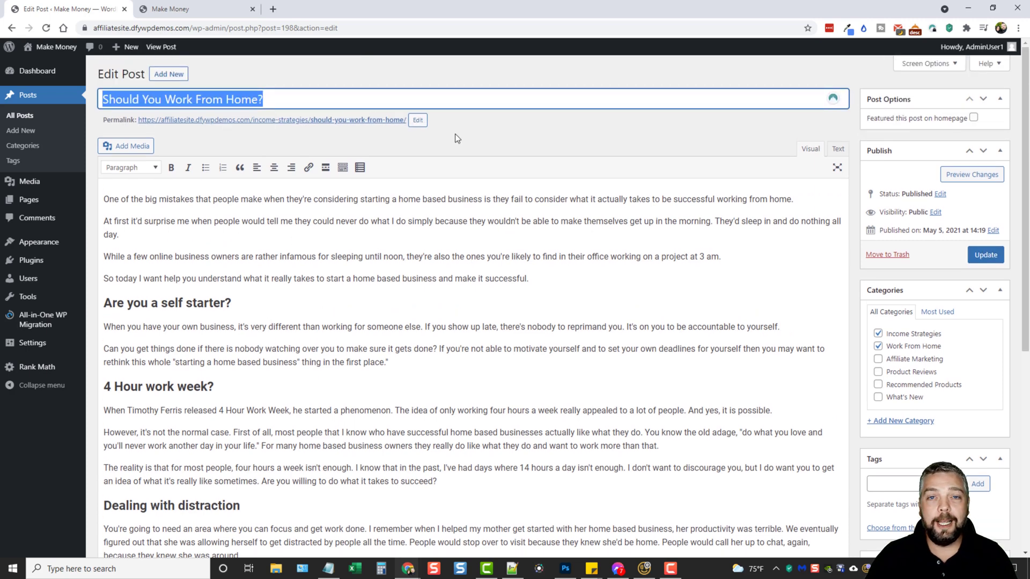
click(263, 134)
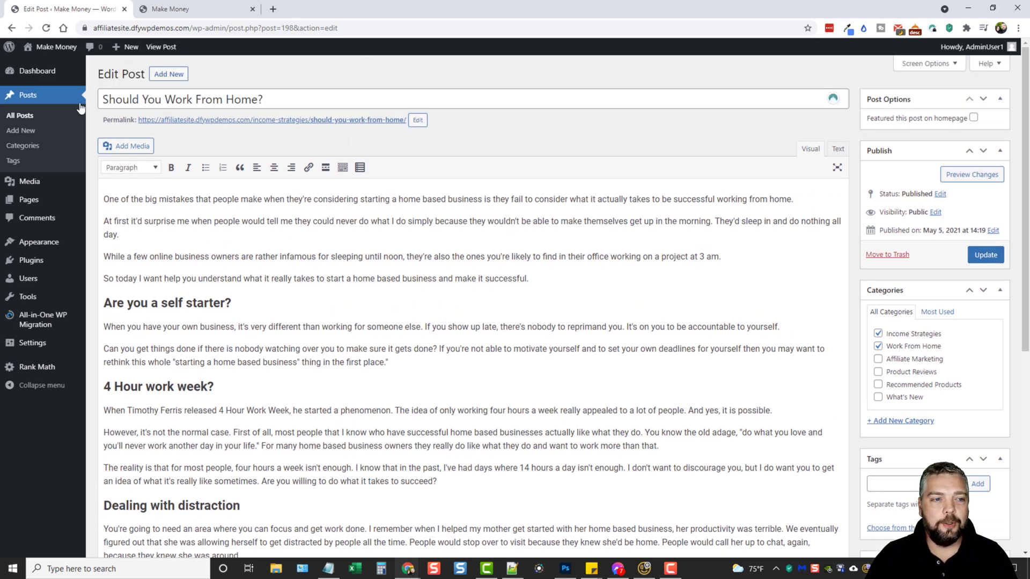
click(26, 134)
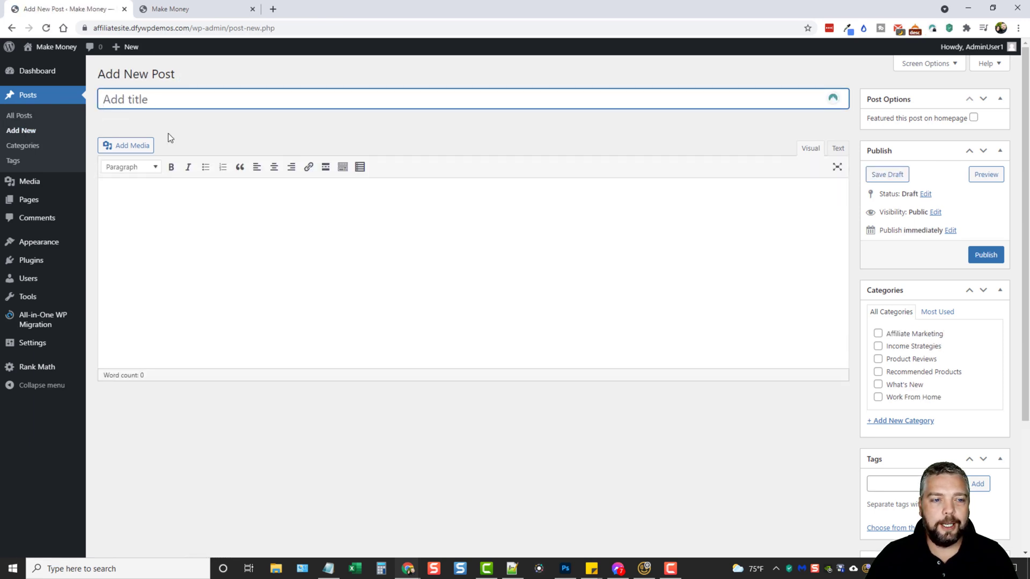
Step: Show the kitchen-sink formatting row in the empty post body, then bring Article Forge forward
click(171, 203)
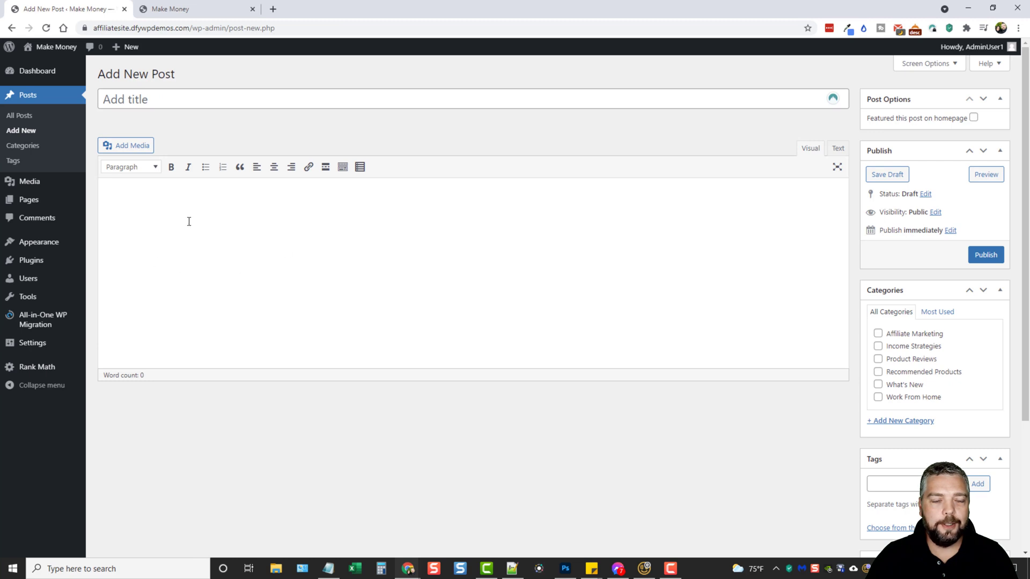
click(343, 168)
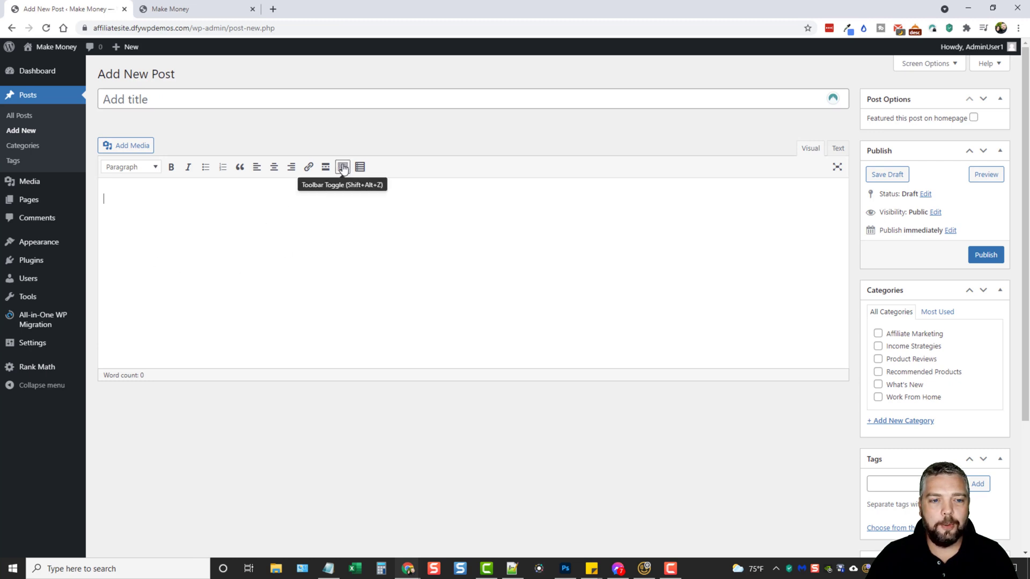
click(343, 168)
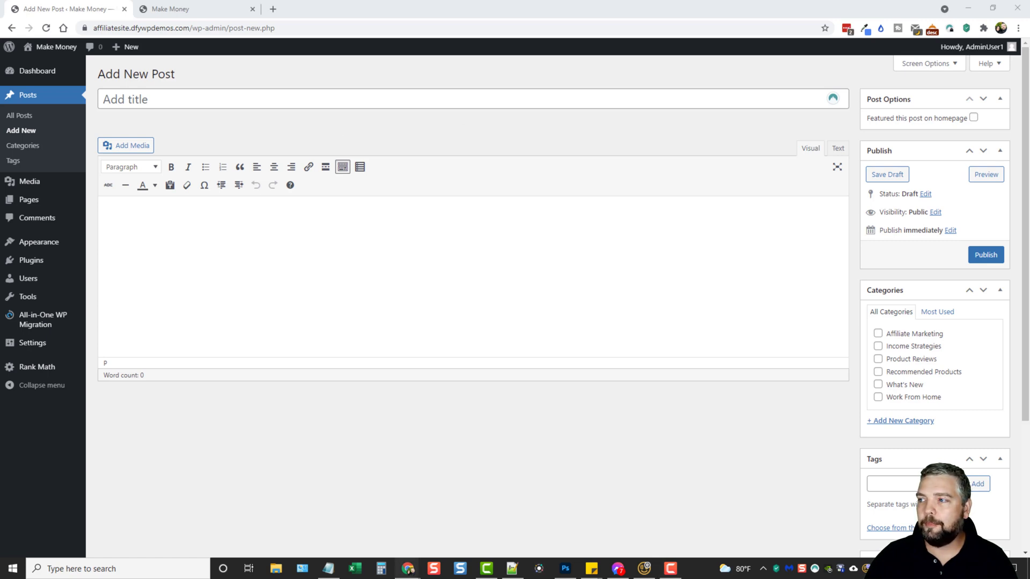
key(alt+Tab)
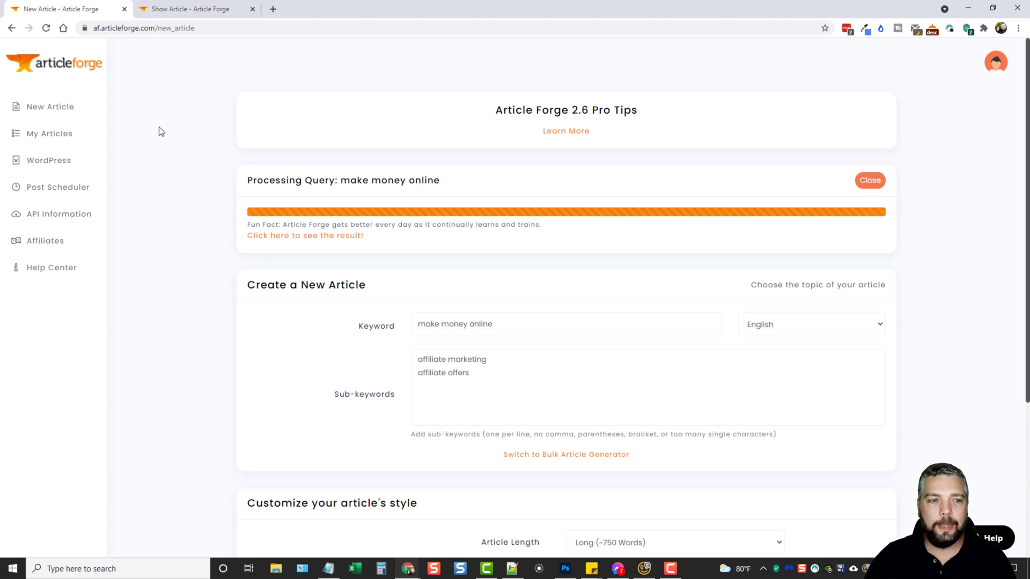
click(46, 107)
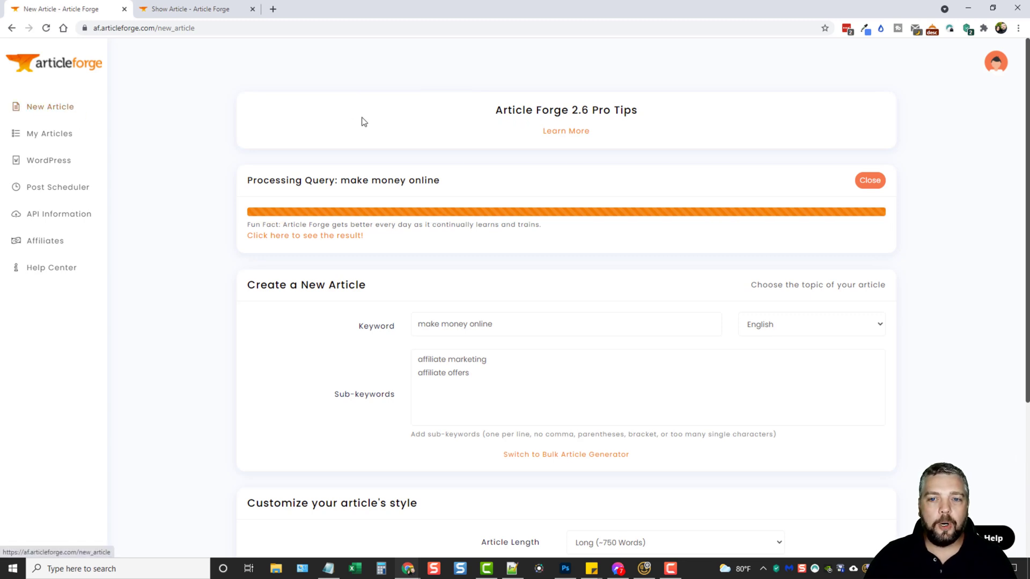
scroll(363, 123, down, 3)
drag(492, 147, 406, 149)
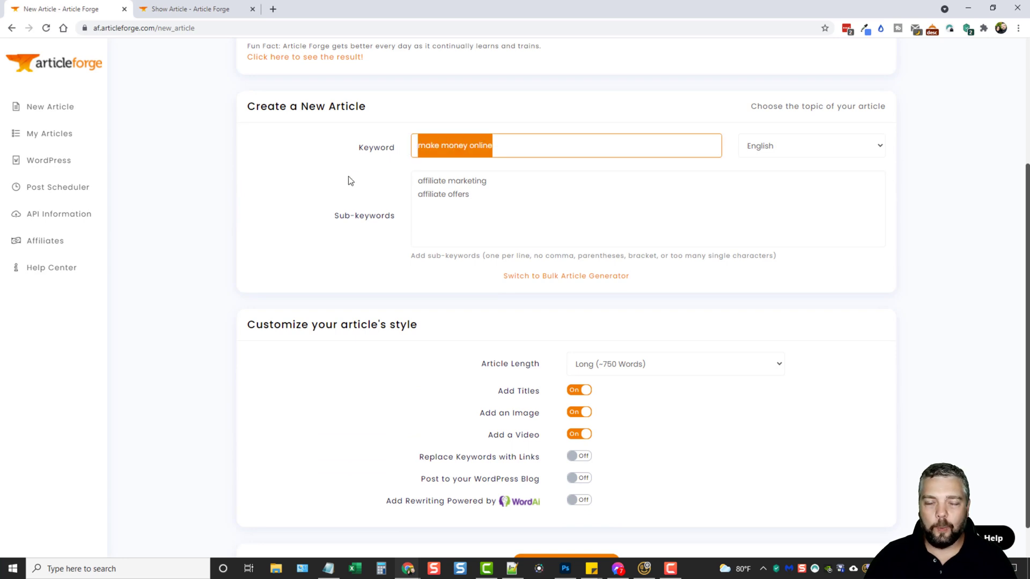
scroll(344, 182, down, 1)
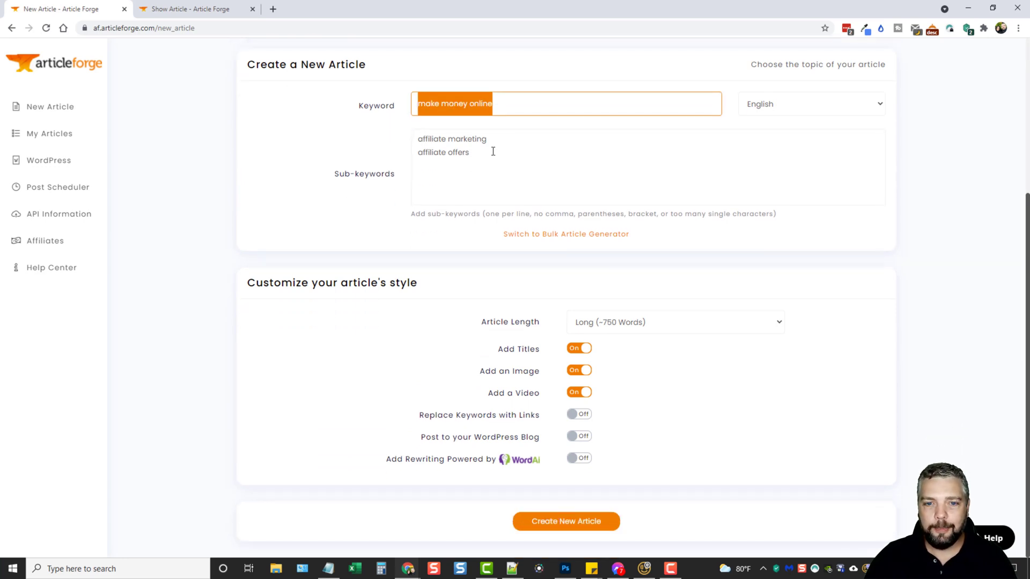
click(477, 157)
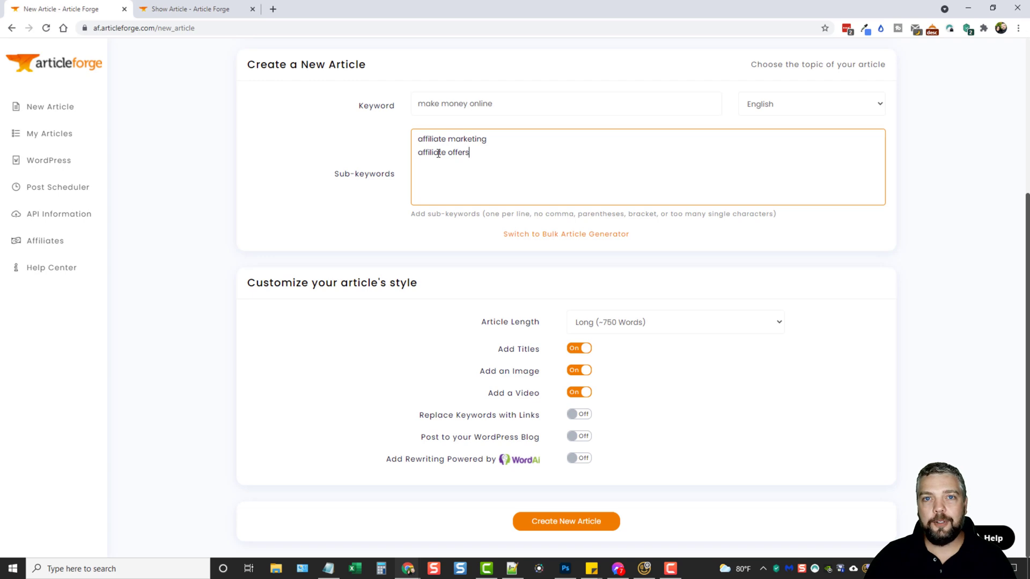
click(829, 106)
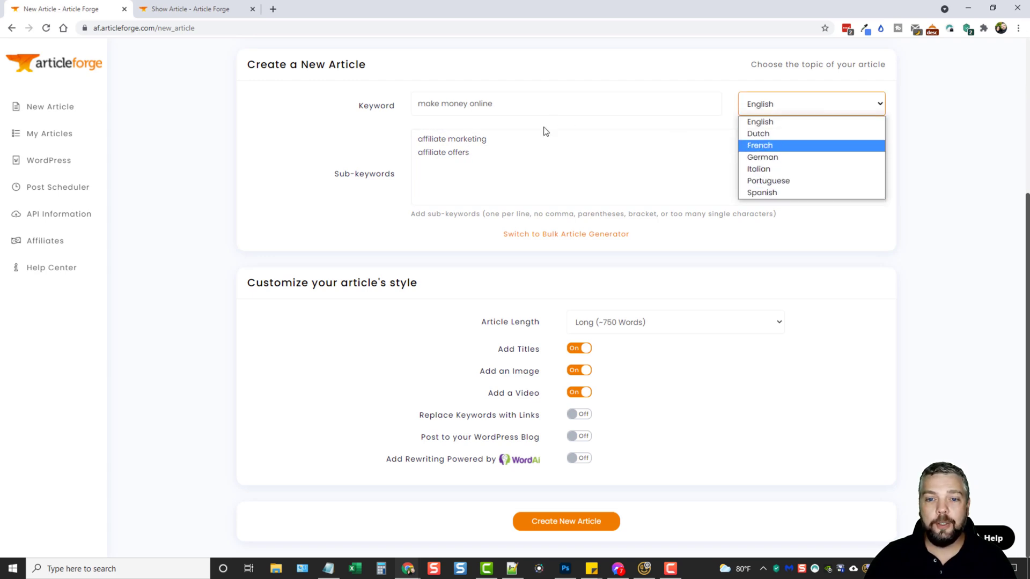
click(528, 157)
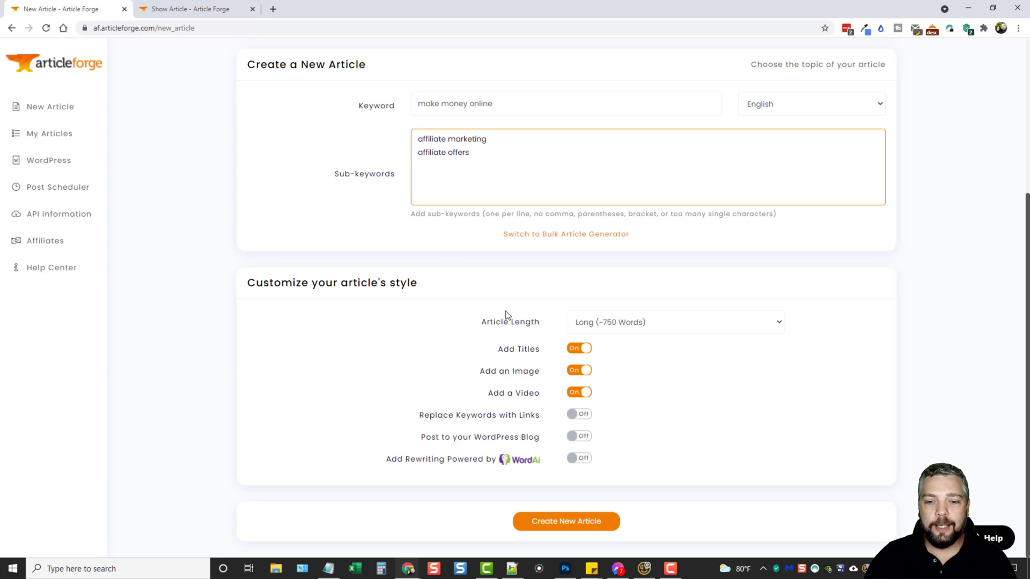
click(613, 324)
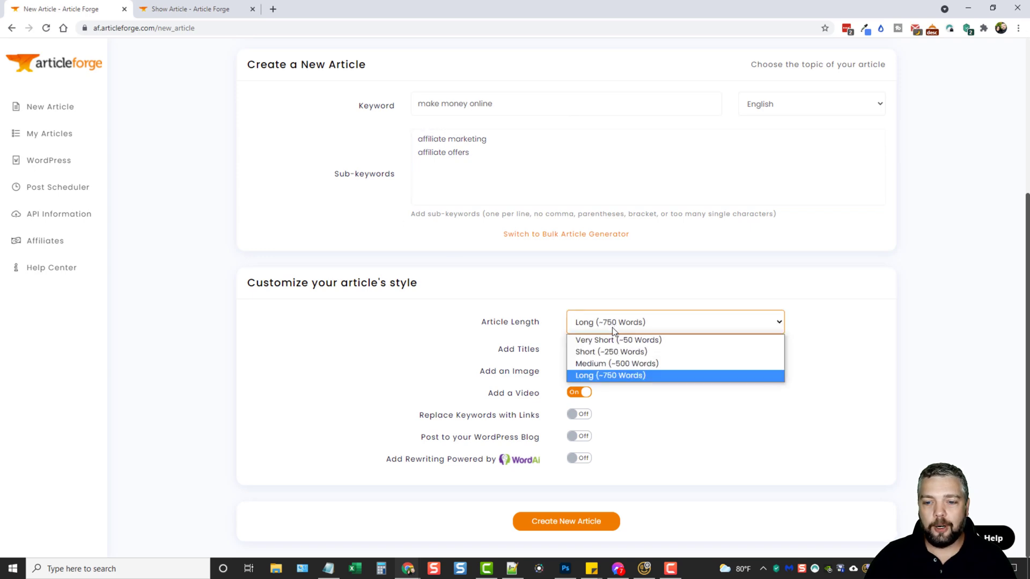
click(613, 378)
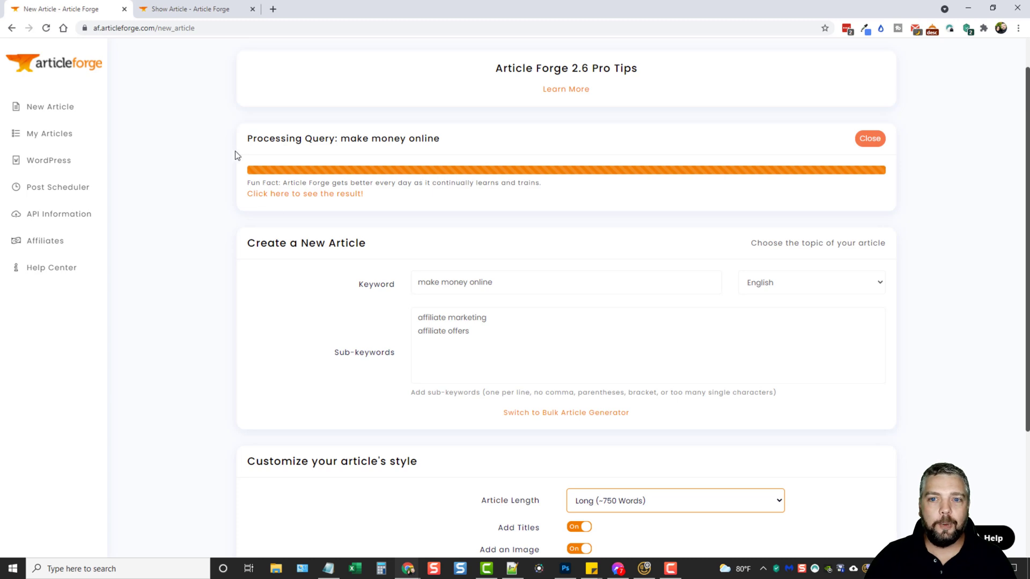
Step: Read through the 'Make Money Online From Affiliate Networks' article and view its HTML source
click(203, 9)
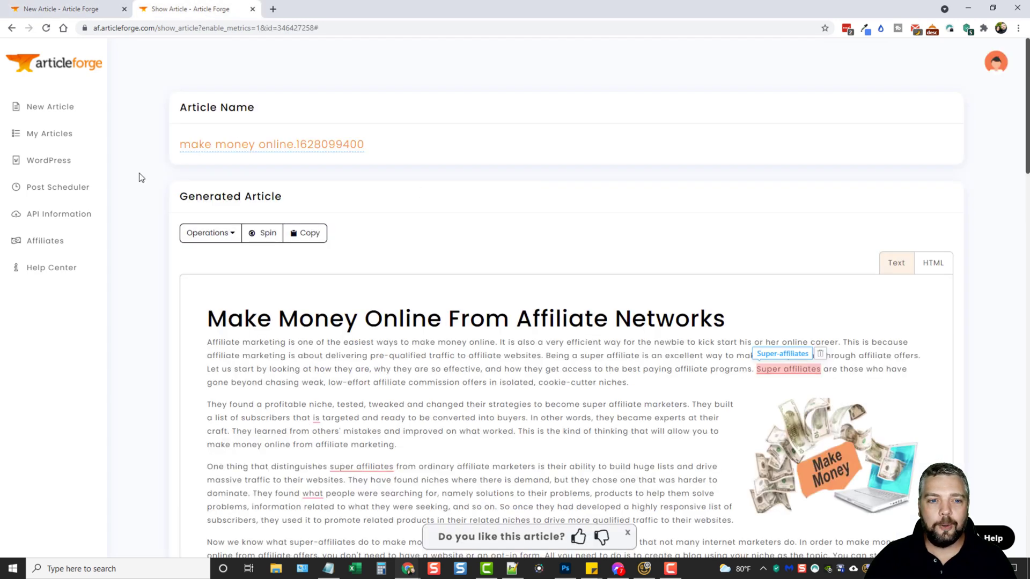
scroll(138, 293, down, 3)
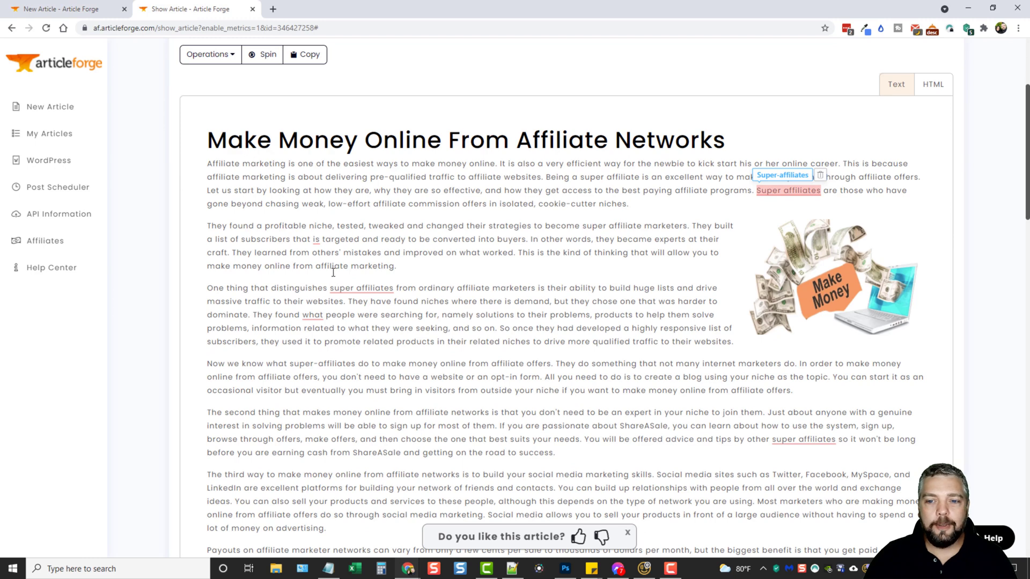
scroll(333, 273, down, 2)
scroll(338, 273, up, 2)
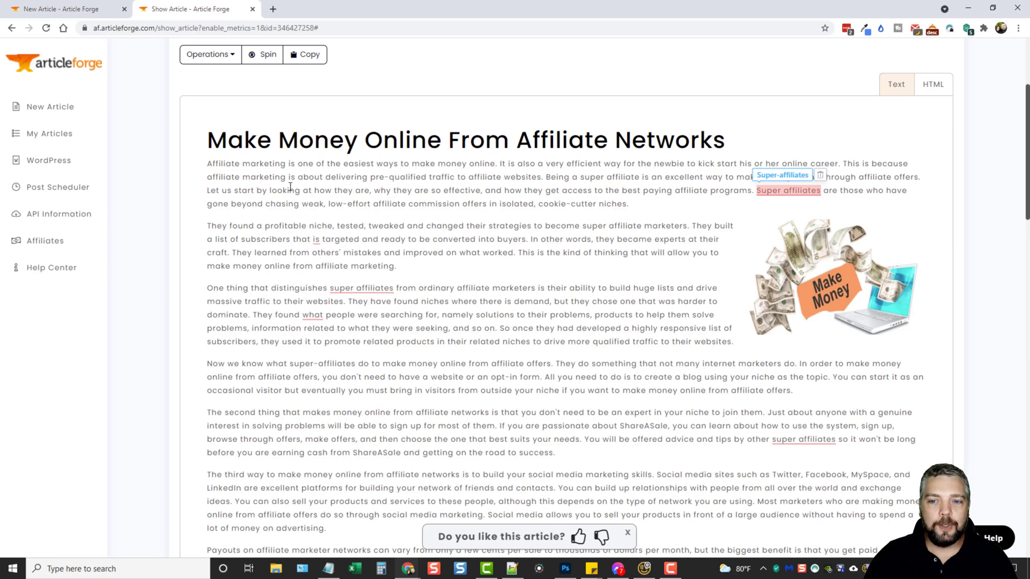
scroll(376, 236, down, 2)
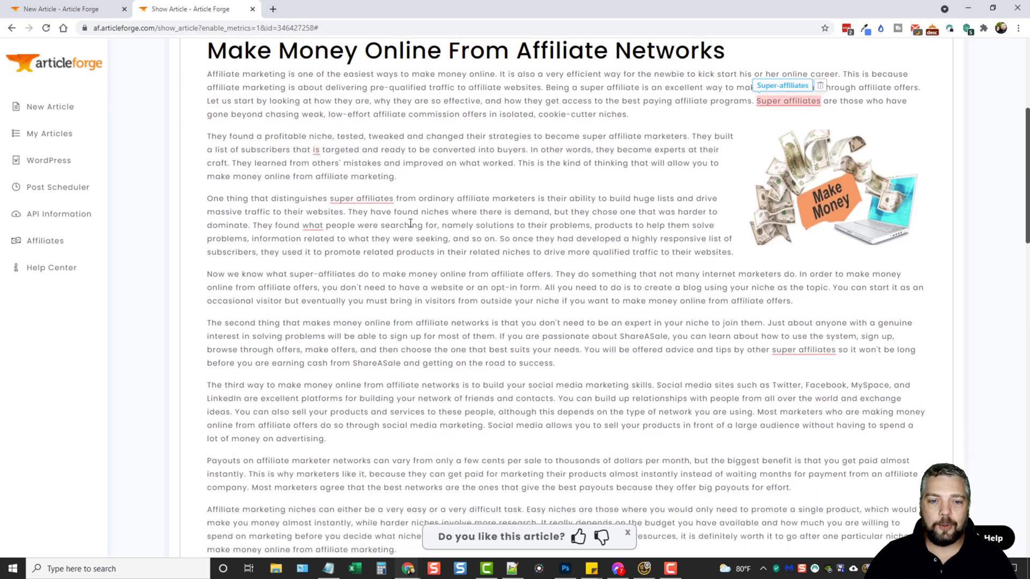
scroll(374, 263, down, 2)
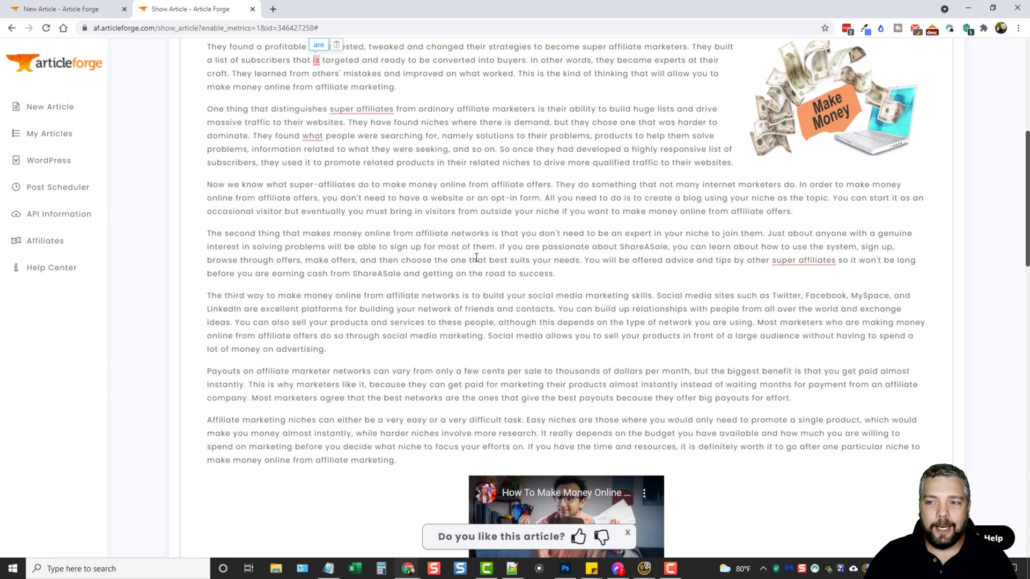
scroll(477, 258, up, 4)
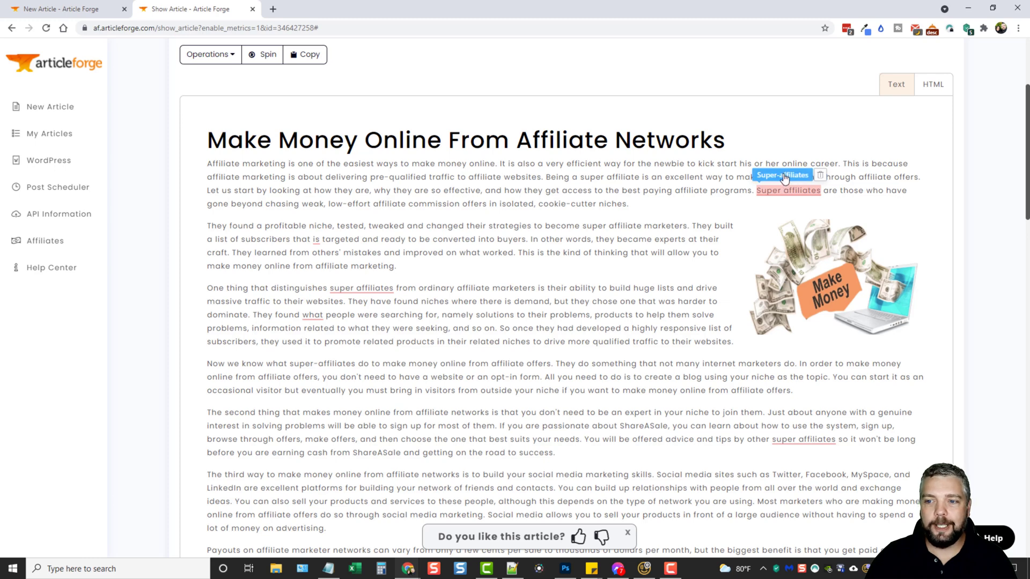
mouse_move(365, 283)
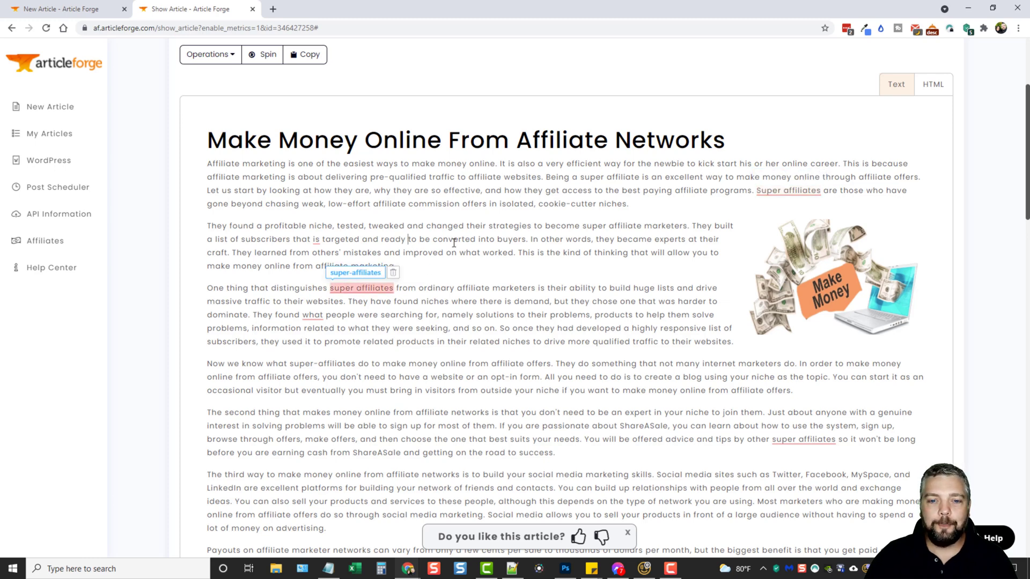
scroll(457, 296, down, 2)
scroll(457, 296, up, 4)
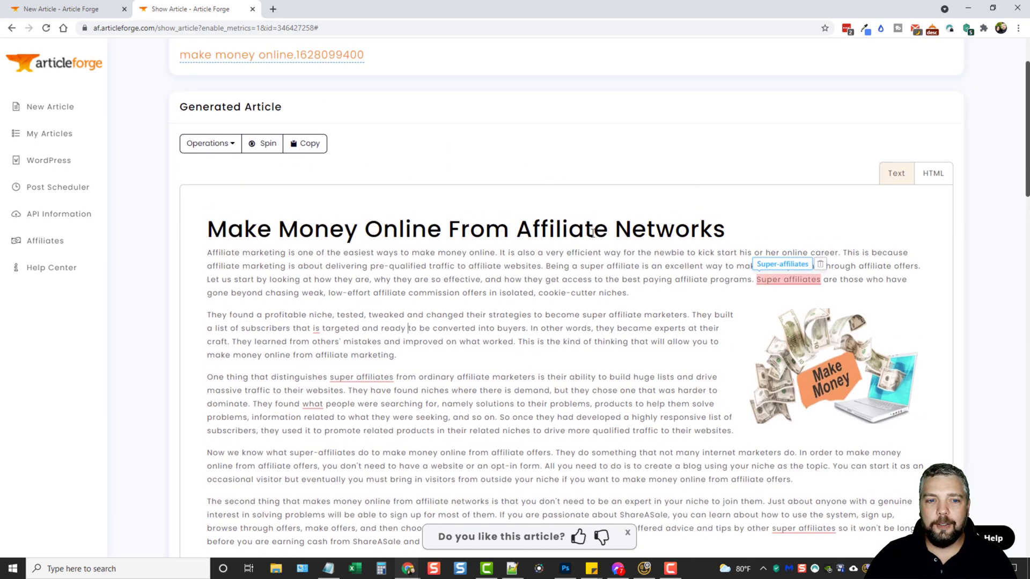
click(932, 175)
Step: Return to the rendered text view and list the article's export and Post to WordPress options
click(903, 179)
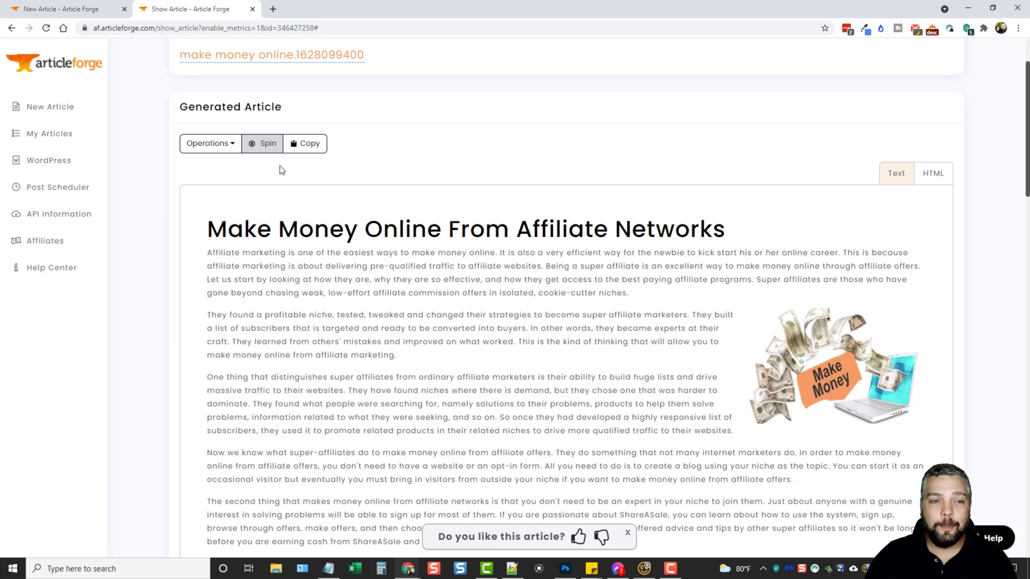
click(219, 144)
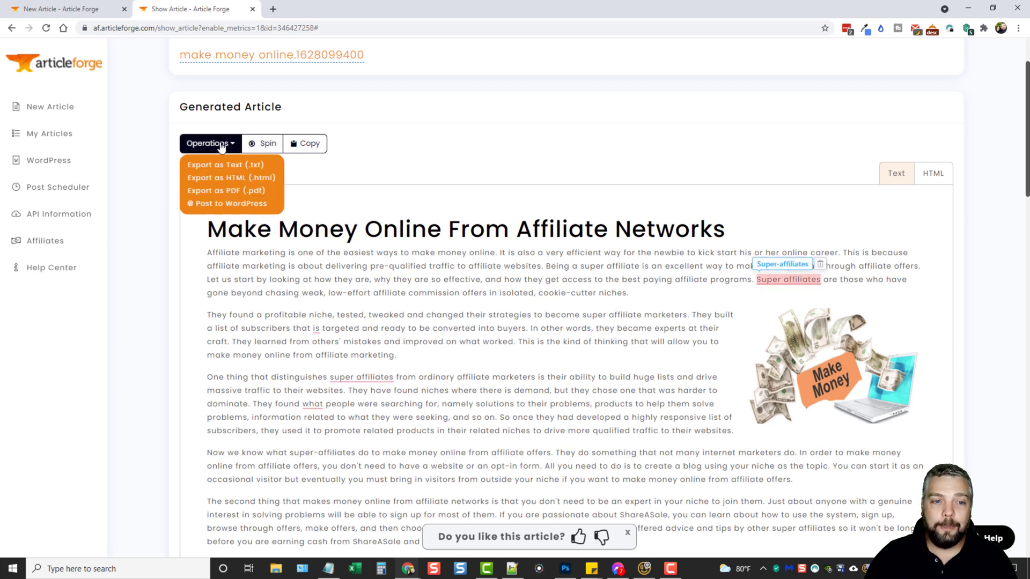
Step: Reload the Make Money homepage to check for new posts, then maximize Article Forge again
click(233, 204)
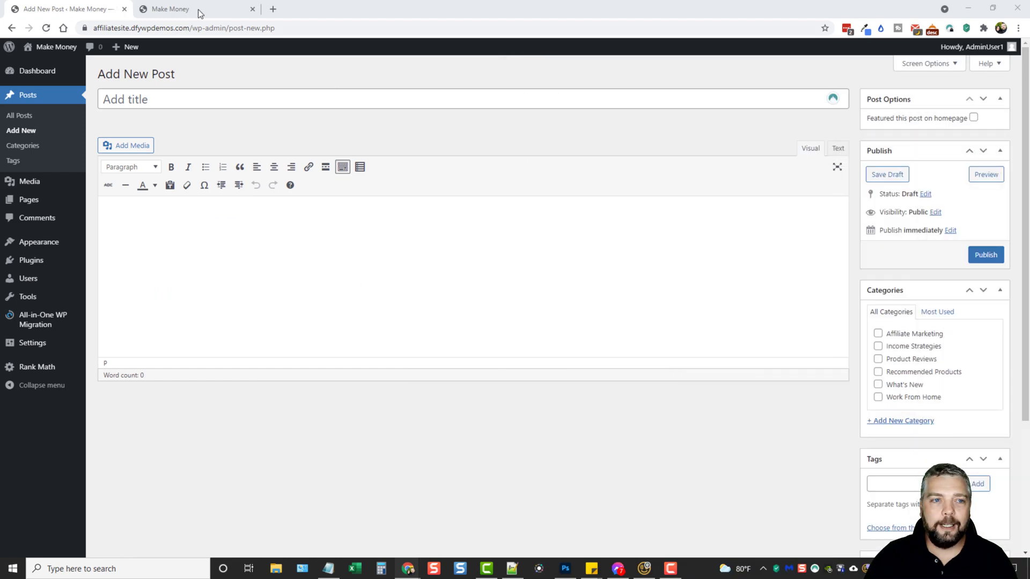
click(198, 9)
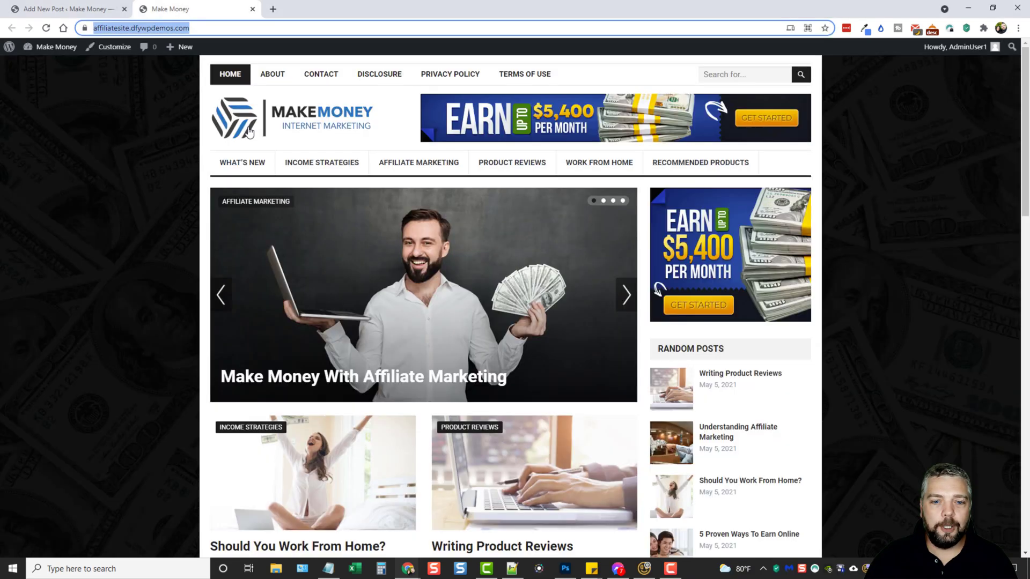
scroll(309, 294, down, 3)
scroll(86, 114, up, 3)
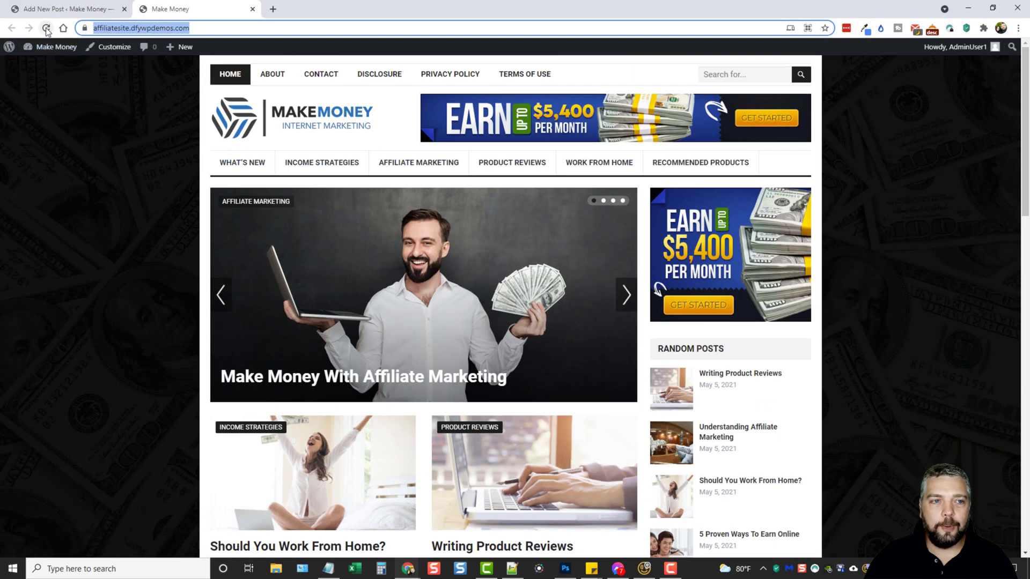
click(81, 156)
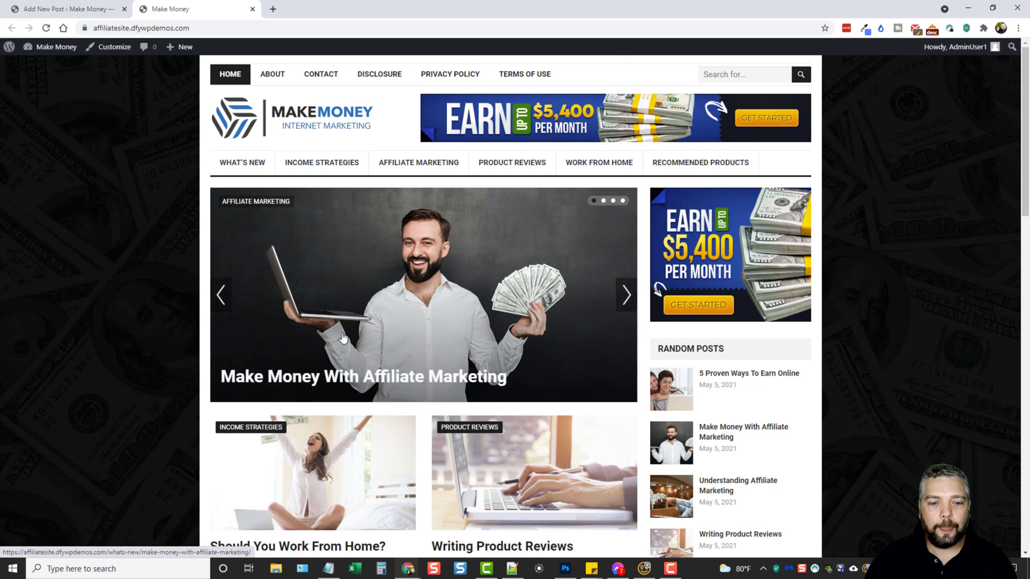
scroll(341, 253, down, 3)
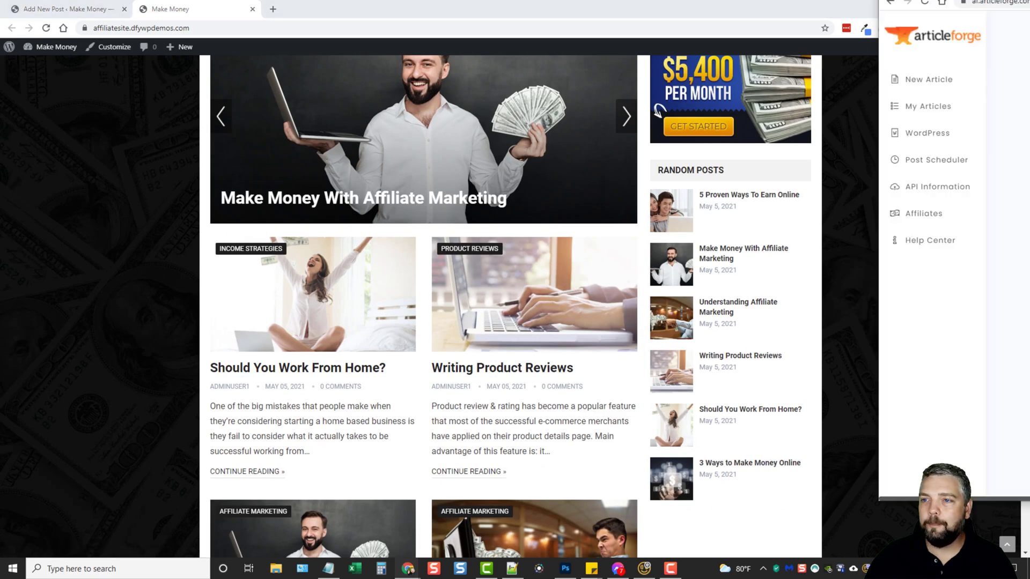
drag(1019, 14, 581, 4)
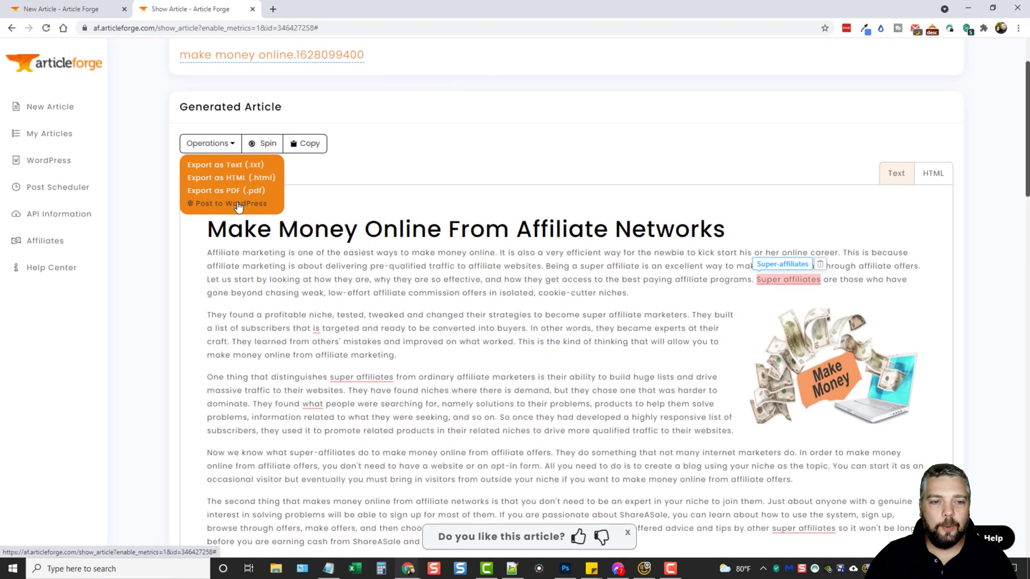
Step: Start posting the article with categories Affiliate Marketing and Work From Home
click(239, 204)
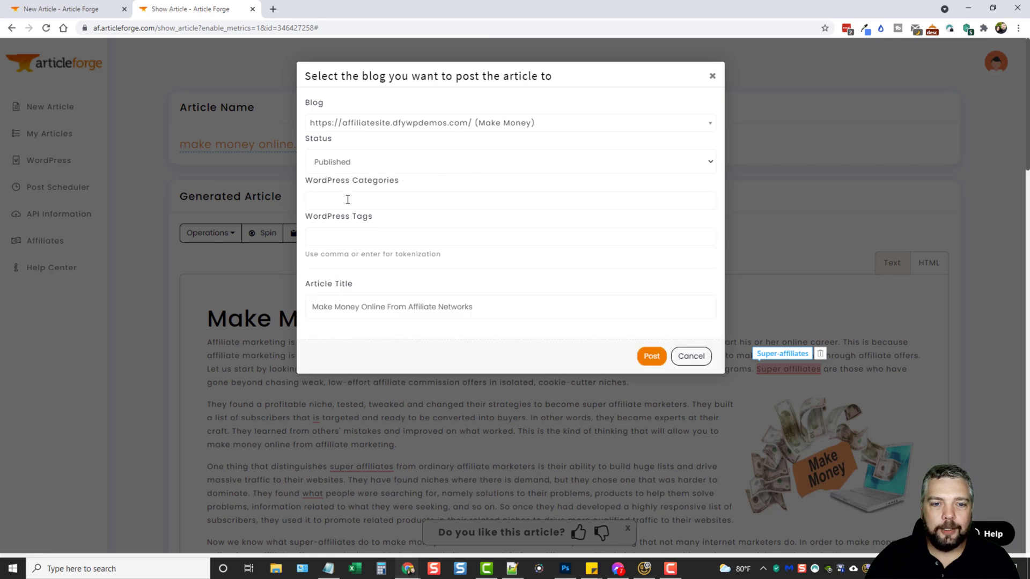
click(347, 199)
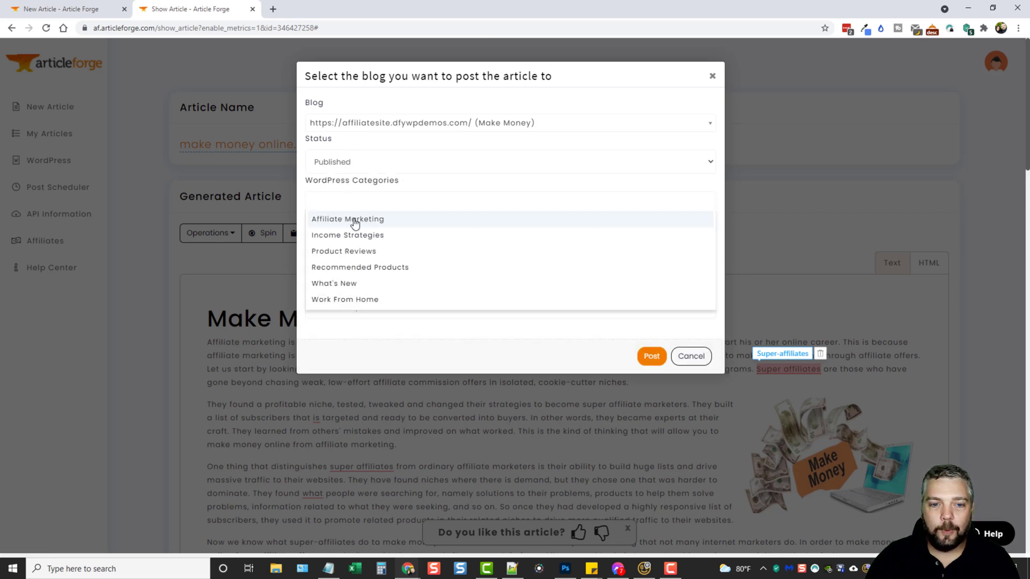
click(352, 220)
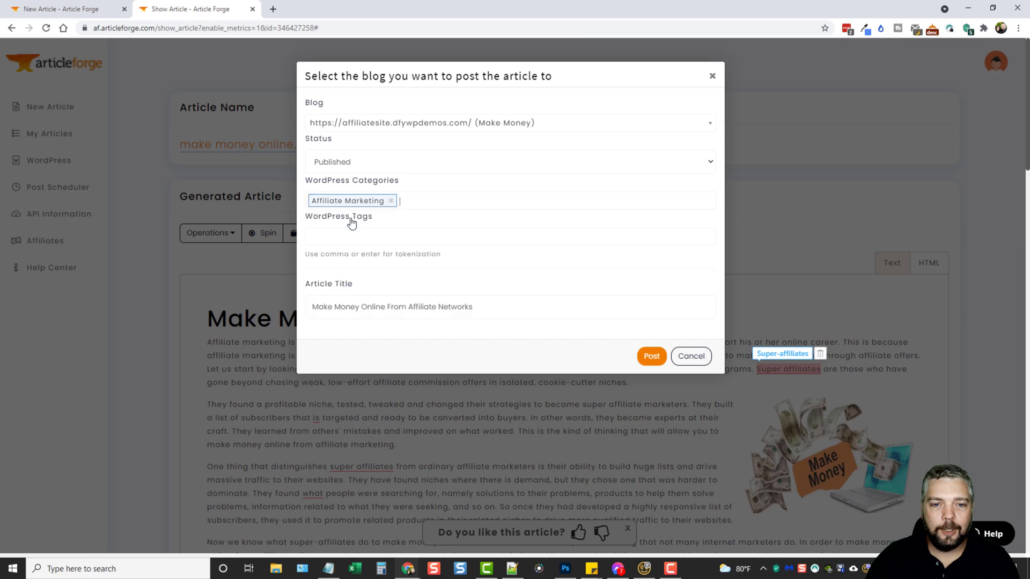
click(429, 201)
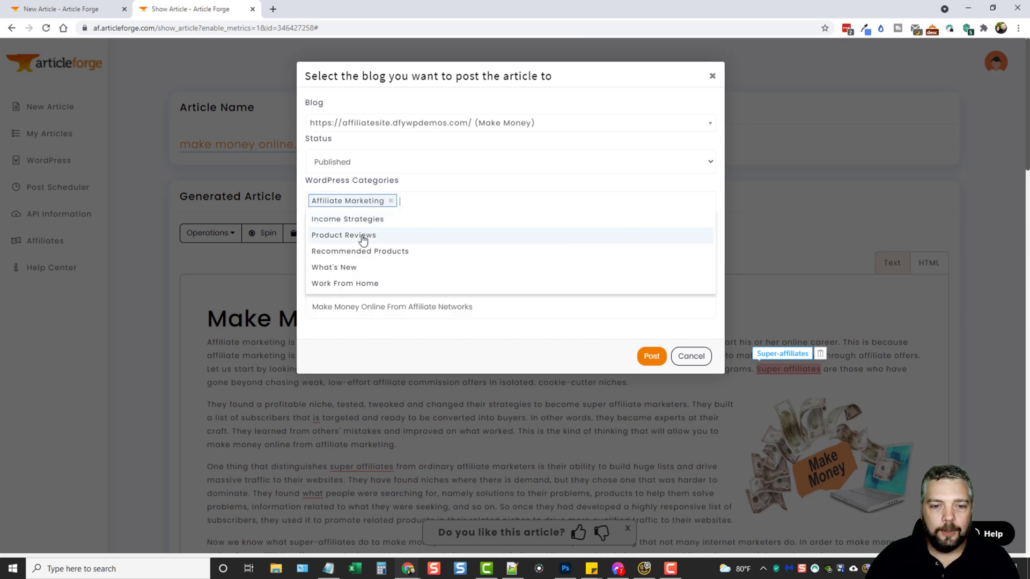
click(352, 284)
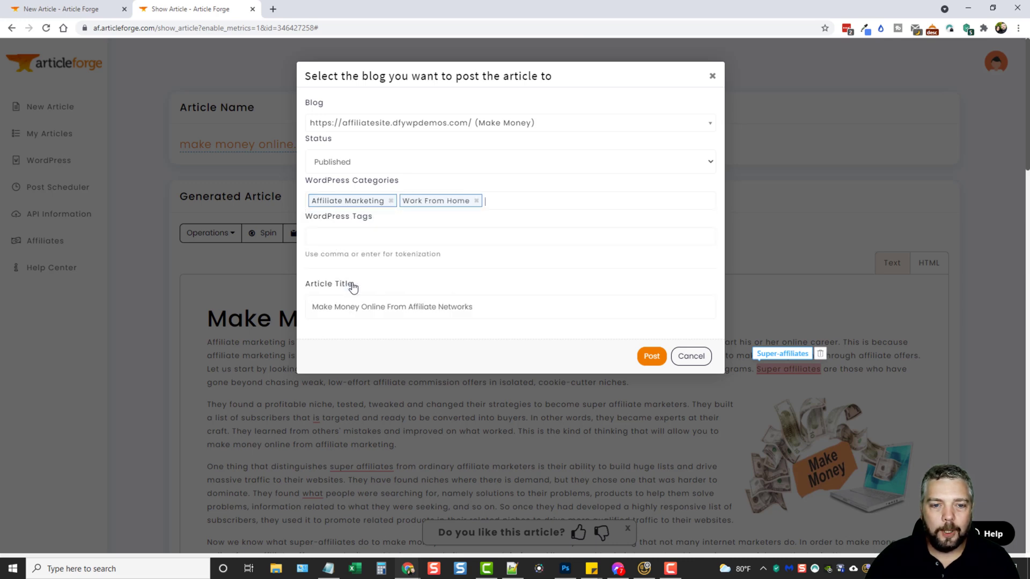
Step: Tag the article 'affiliate marketing' and publish it to the Make Money blog
click(360, 235)
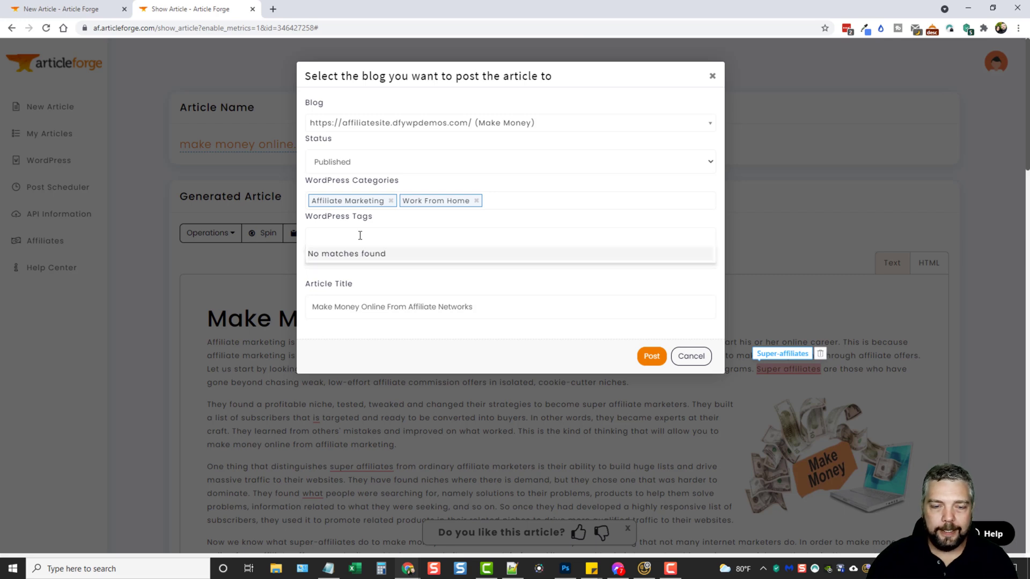
text(affiliate marekting)
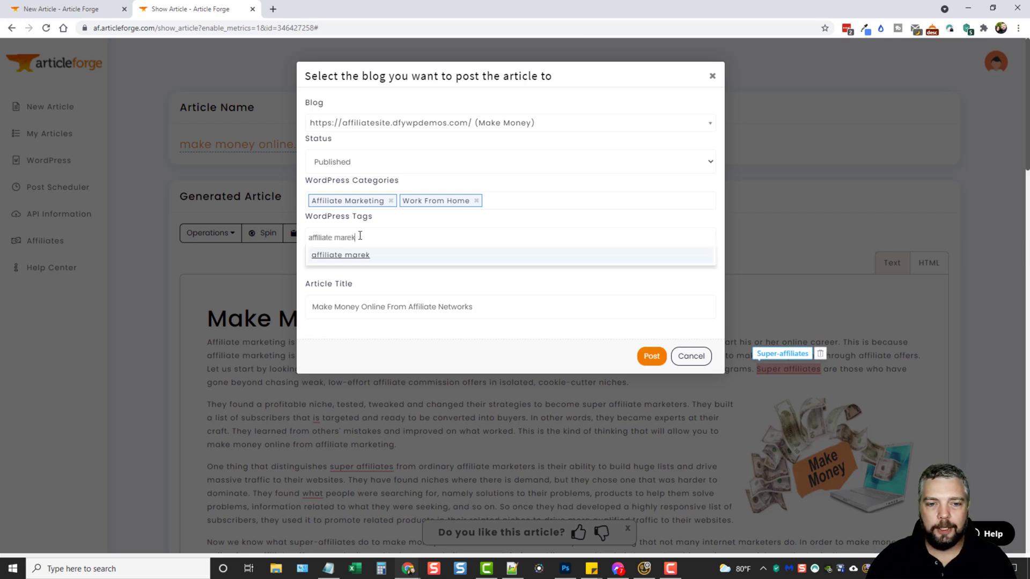
key(BackSpace)
key(BackSpace)
key(BackSpace)
key(BackSpace)
key(BackSpace)
key(BackSpace)
text(keting)
click(393, 258)
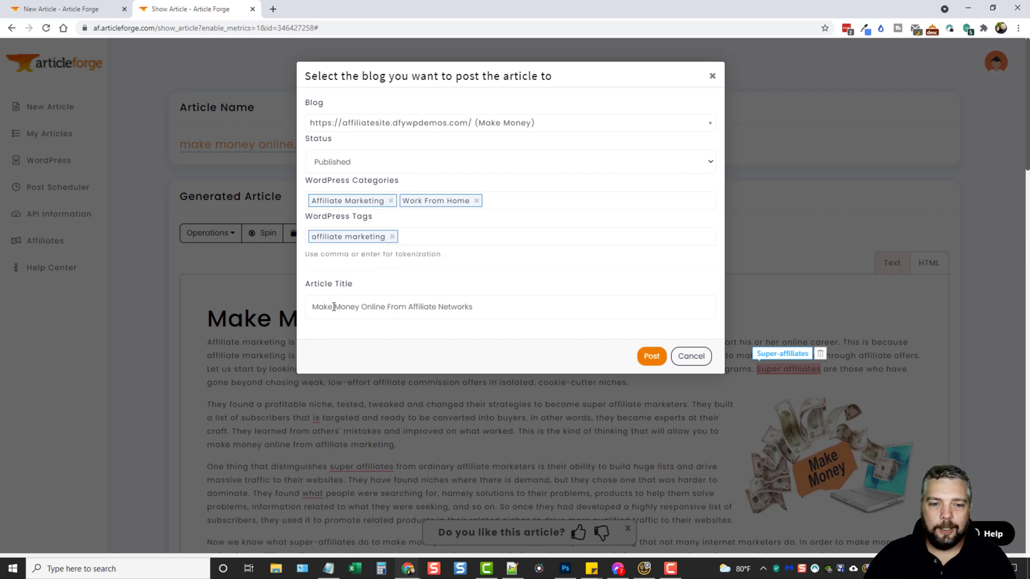
click(651, 356)
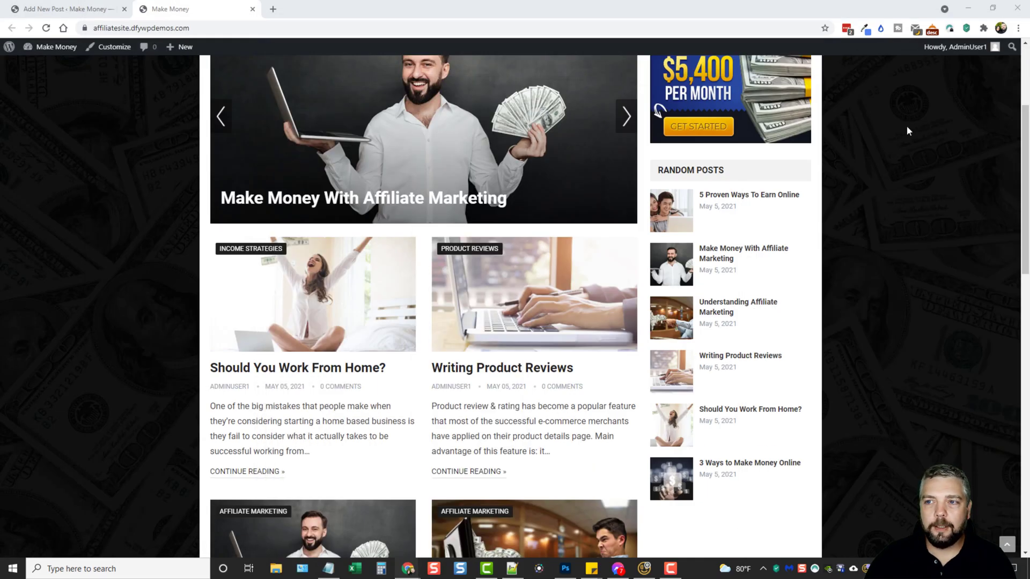
Step: Reload the homepage and open the new 'Make Money Online From Affiliate Networks' post
click(46, 27)
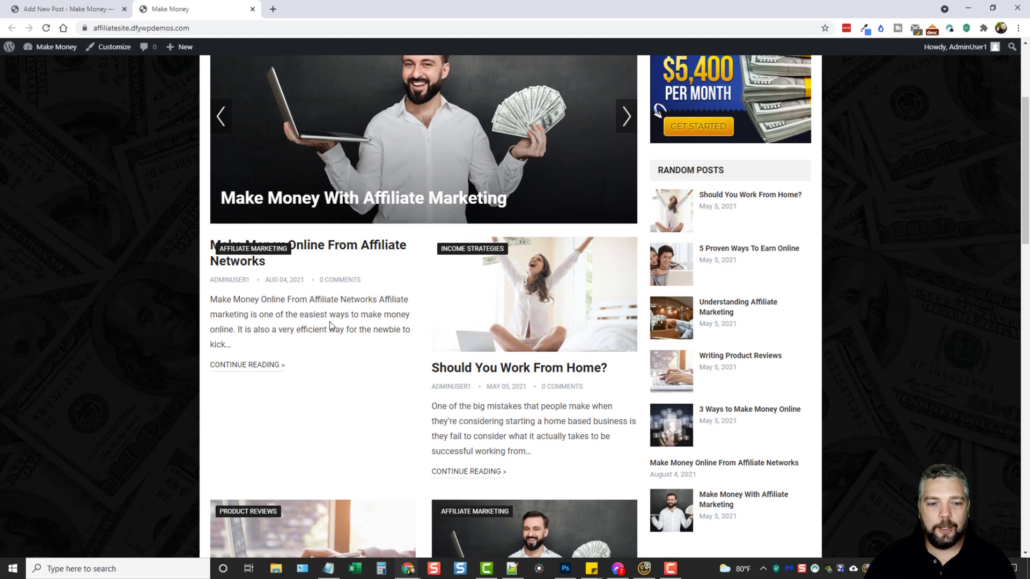
scroll(363, 341, up, 1)
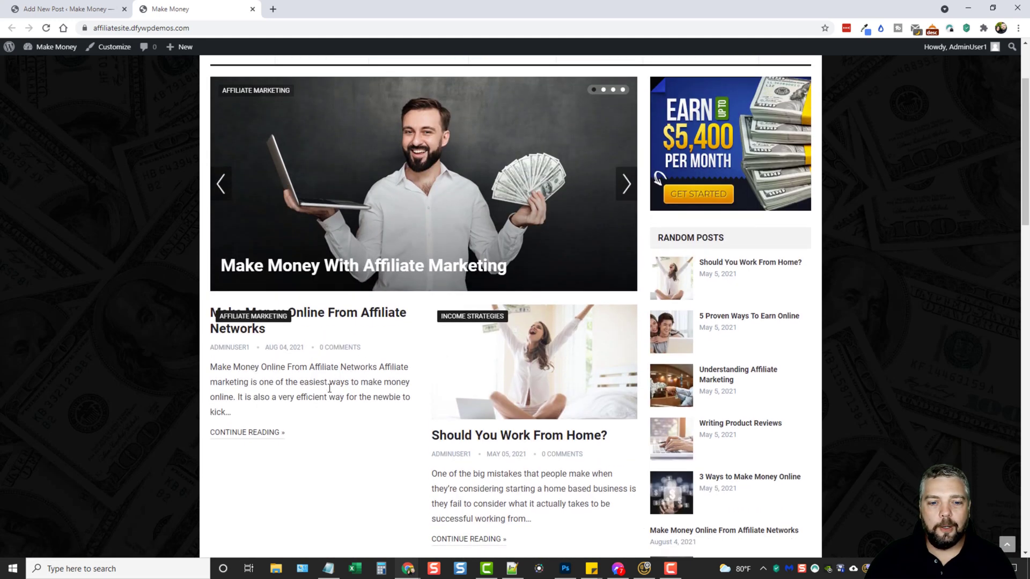
scroll(369, 363, down, 3)
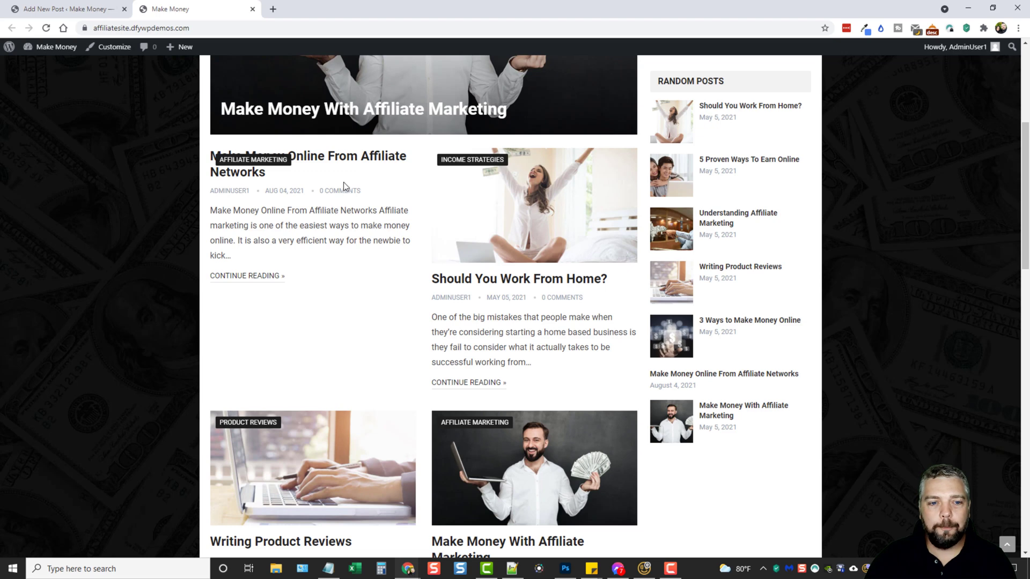
click(352, 157)
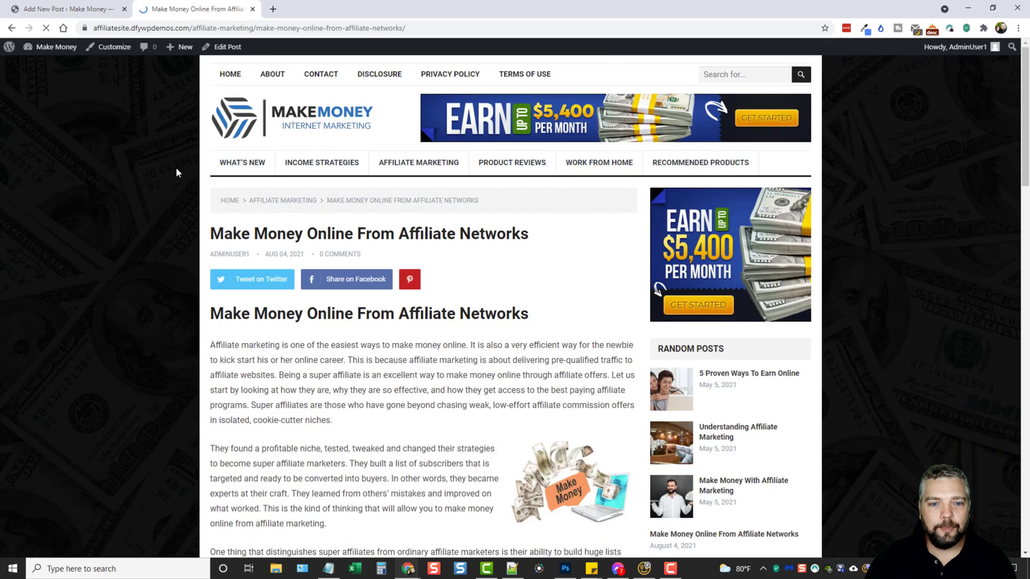
Step: Read through the live post and open it in the WordPress editor
scroll(369, 177, down, 5)
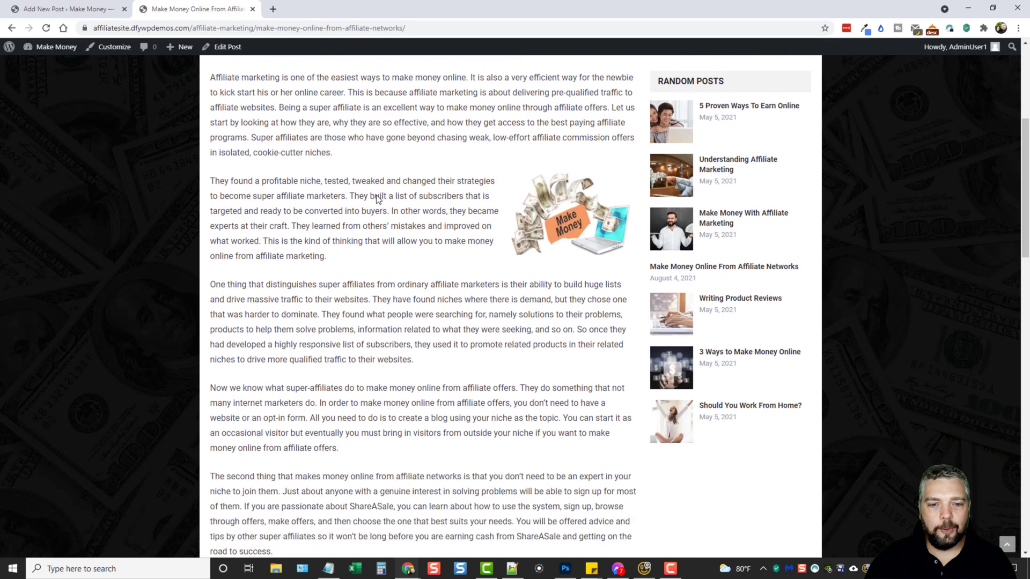
scroll(369, 177, down, 11)
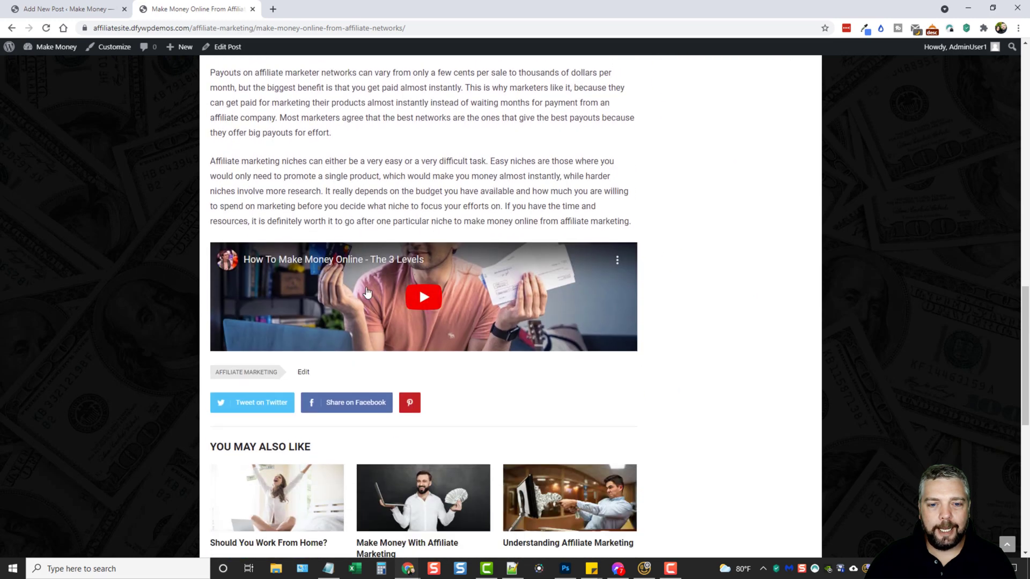
scroll(408, 292, up, 16)
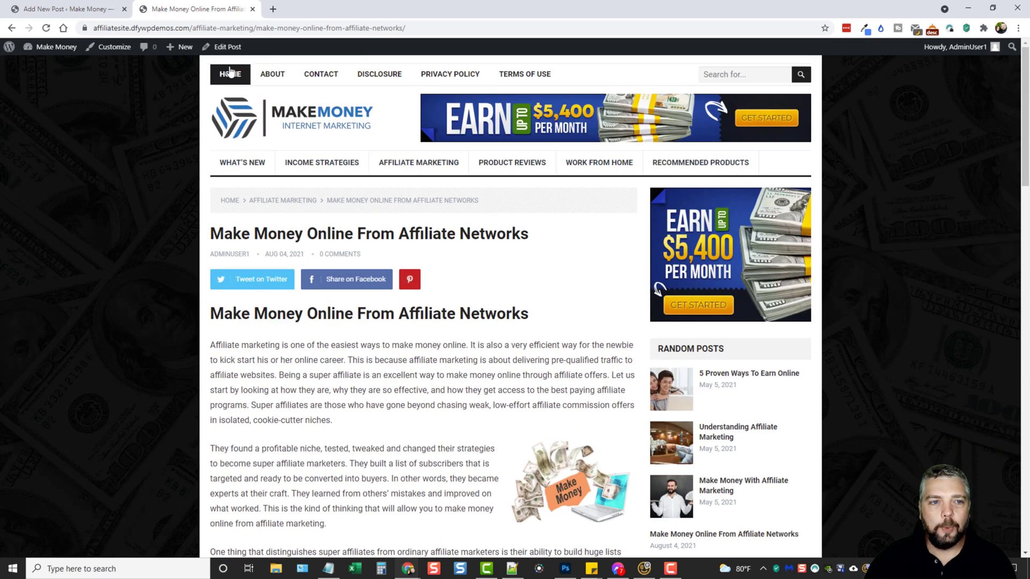
click(217, 47)
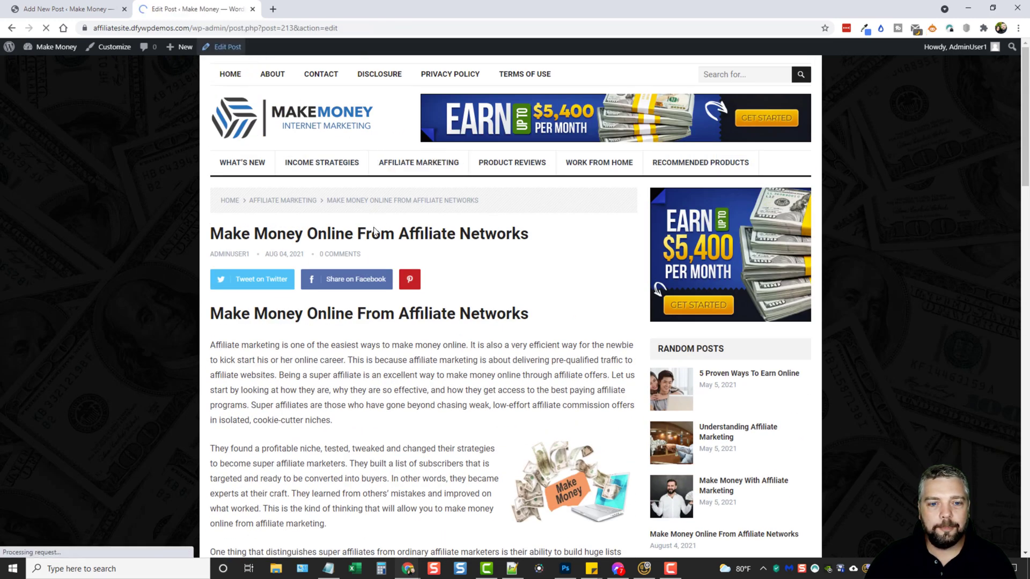
Step: Scroll through the published post in the editor to review its categories and tag
scroll(990, 369, down, 5)
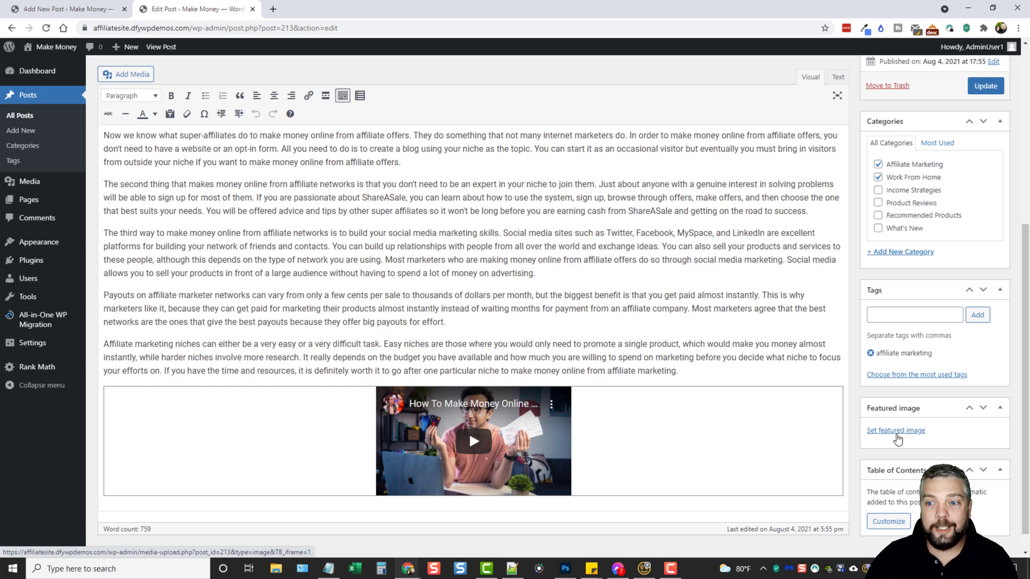
scroll(708, 389, up, 4)
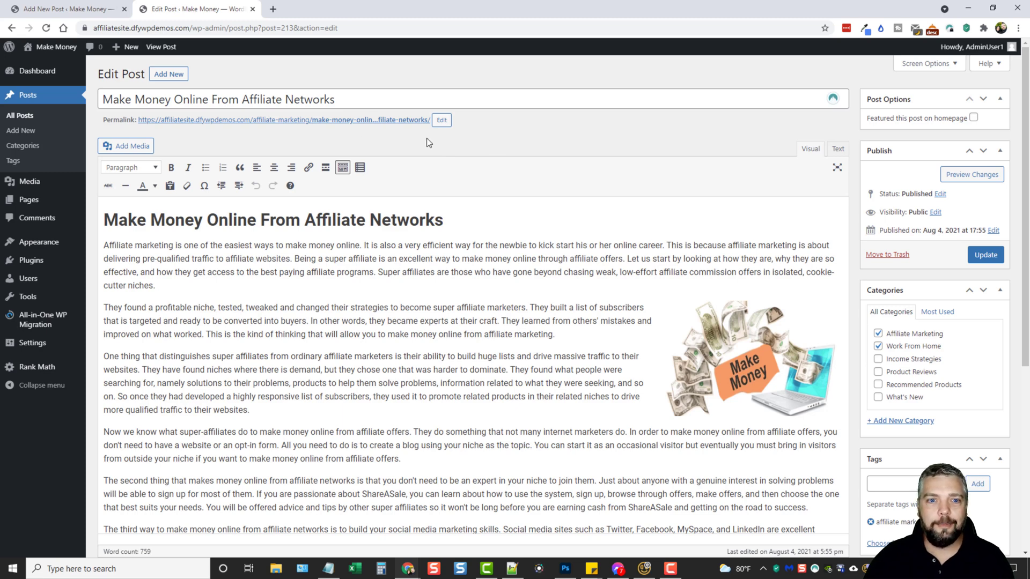
Step: Go to the Add New Post screen and place the caret in its Tags field
key(ctrl+Tab)
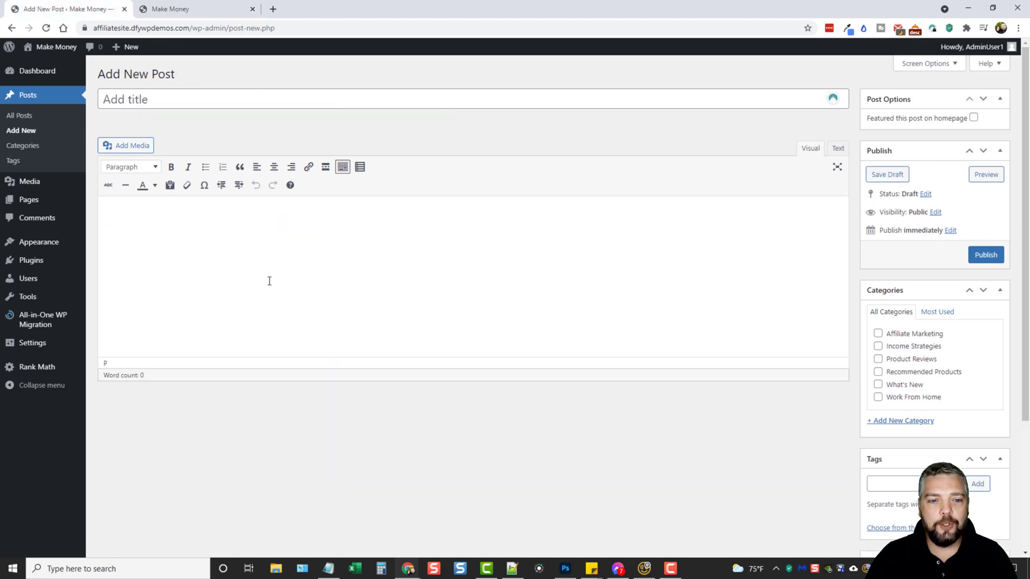
scroll(762, 407, down, 1)
scroll(764, 408, down, 2)
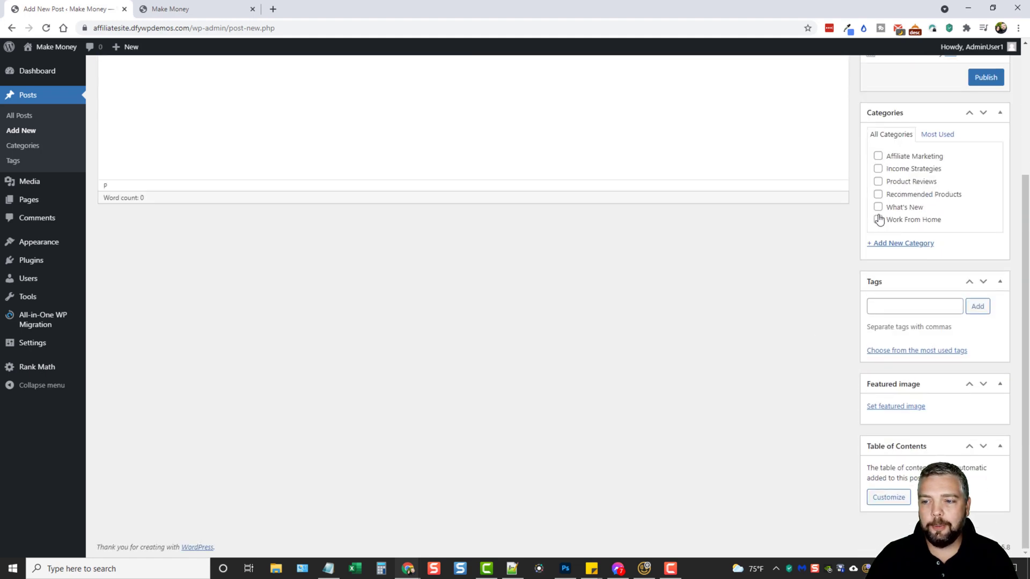
click(894, 307)
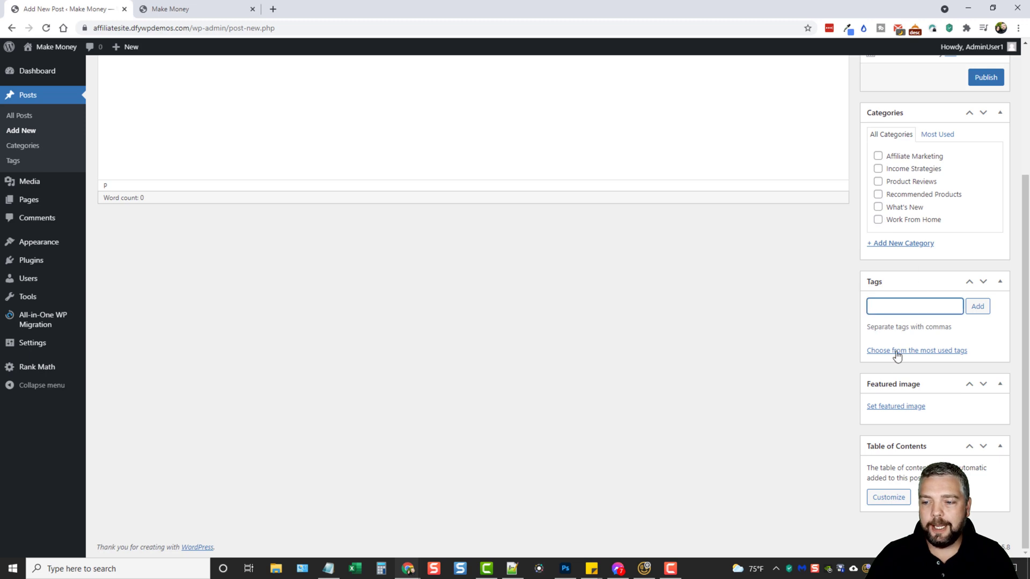
scroll(819, 386, up, 4)
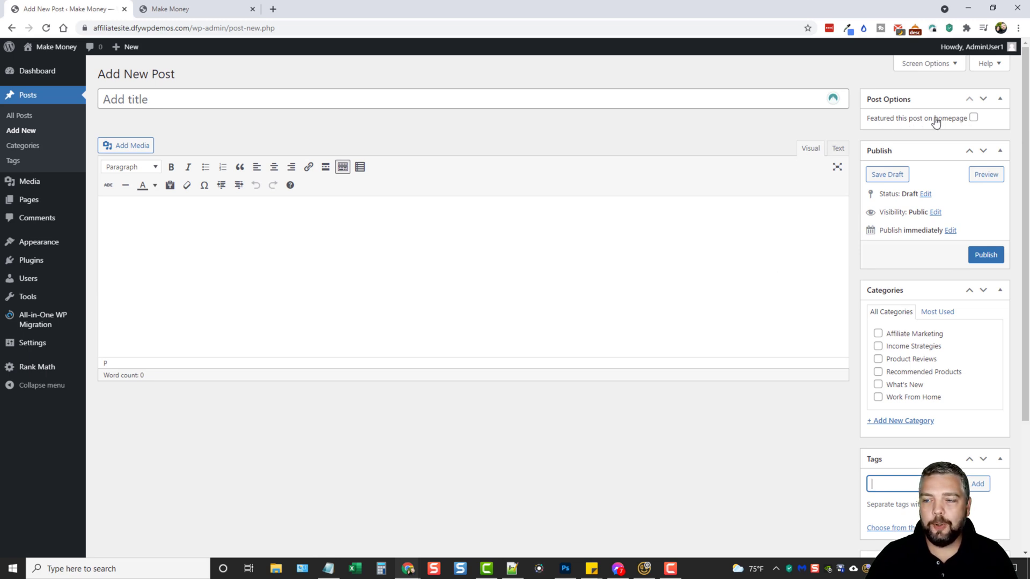
Step: Open the Make Money homepage in a new tab, glance at Add New Post, then return
middle_click(37, 65)
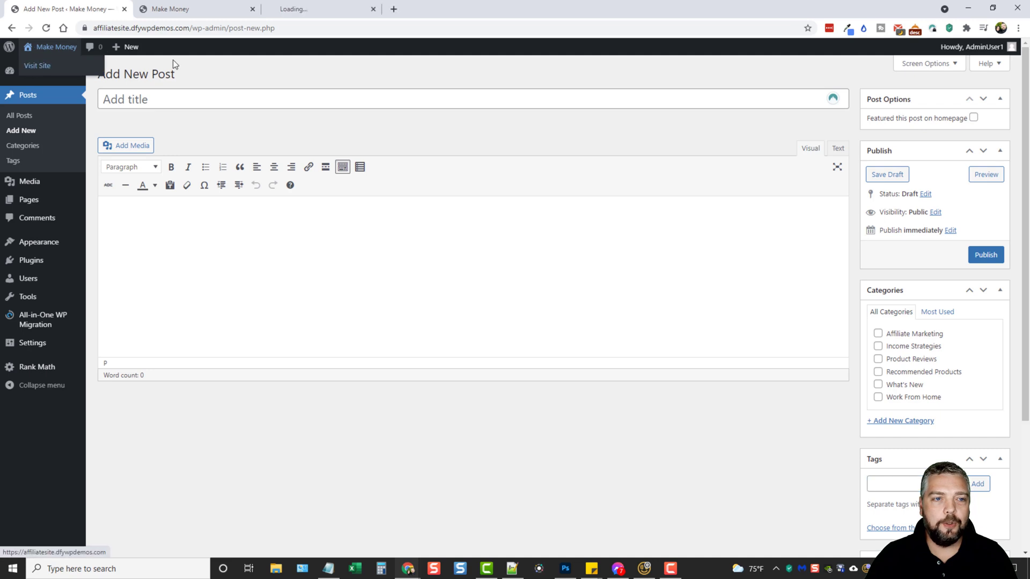
click(320, 11)
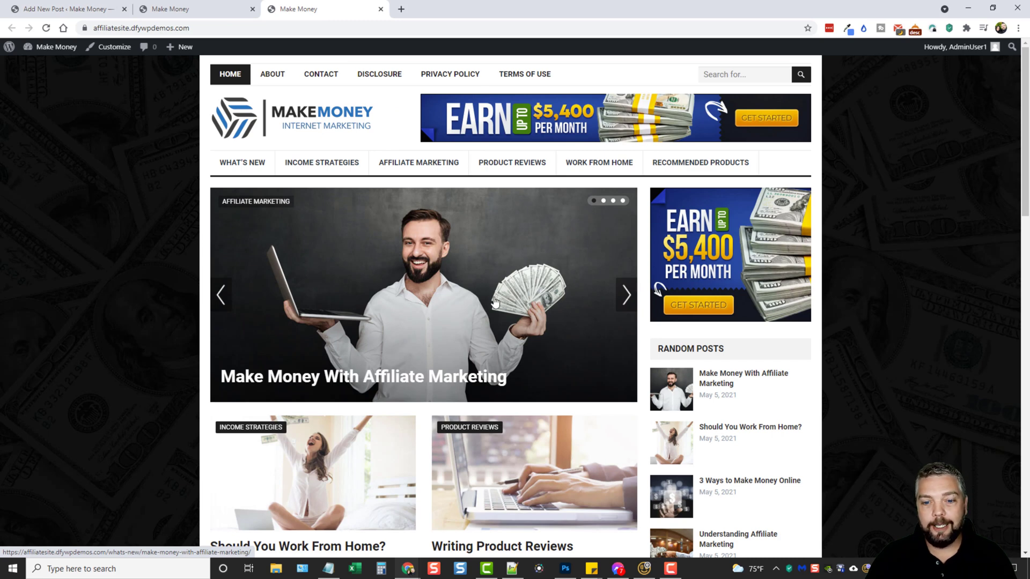
scroll(436, 292, down, 2)
scroll(435, 262, up, 2)
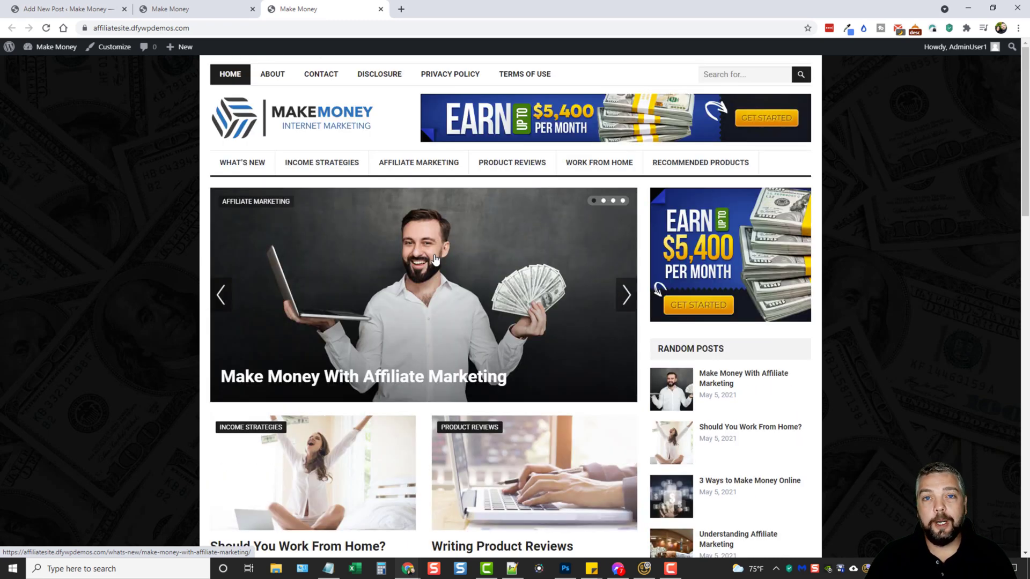
click(115, 9)
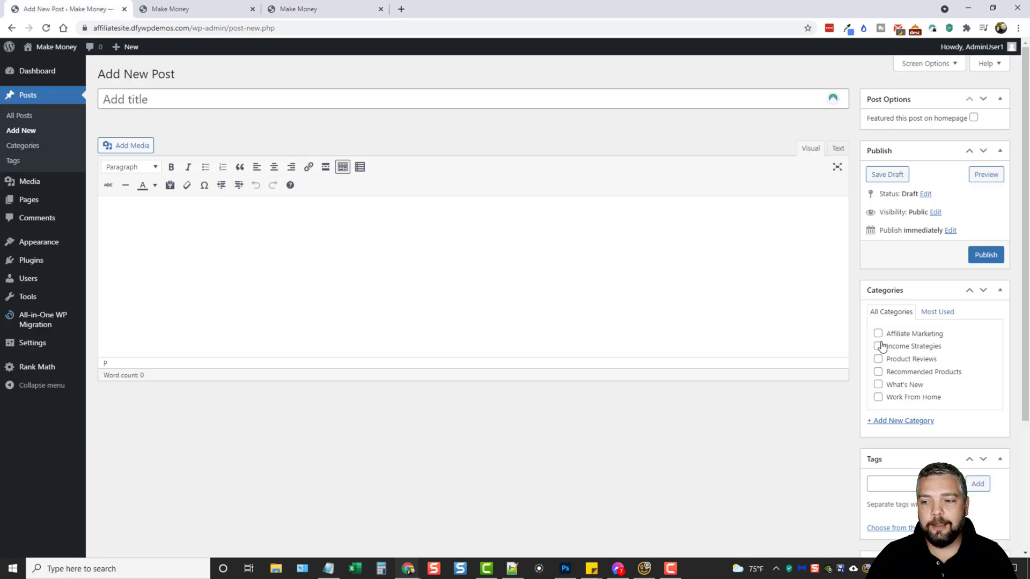
click(305, 8)
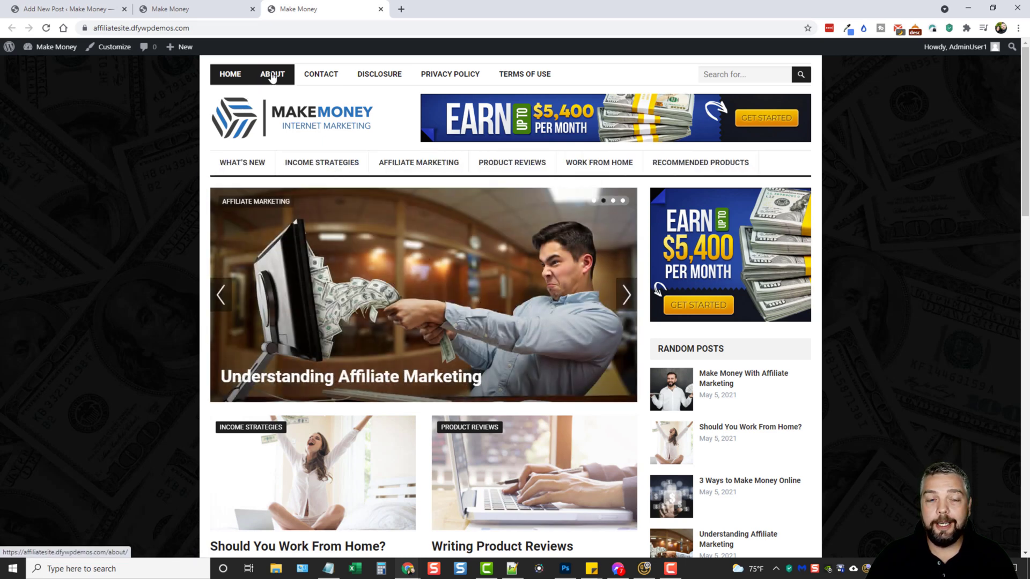
Step: Visit the site's About page, then its Contact page
click(269, 78)
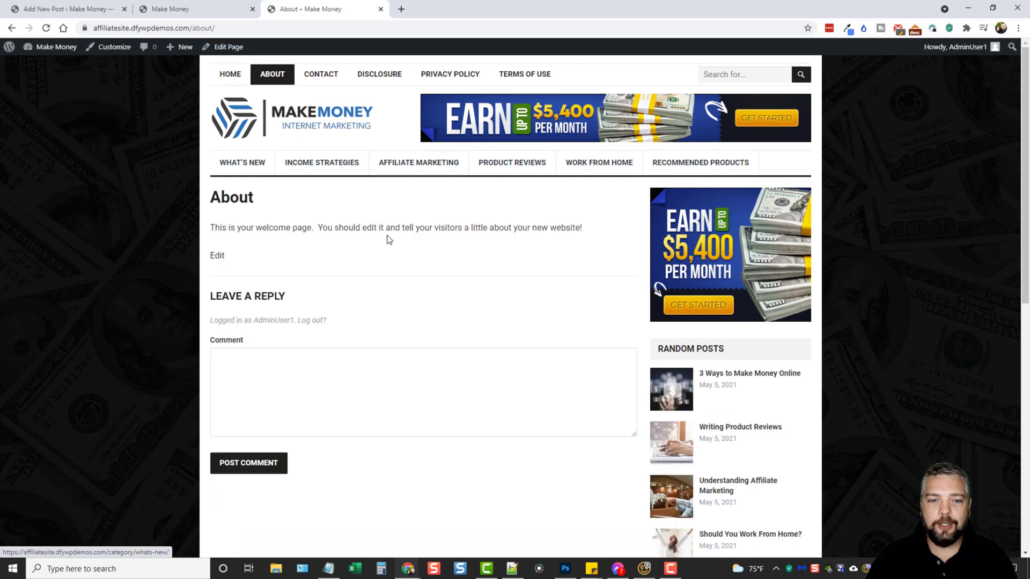
click(320, 75)
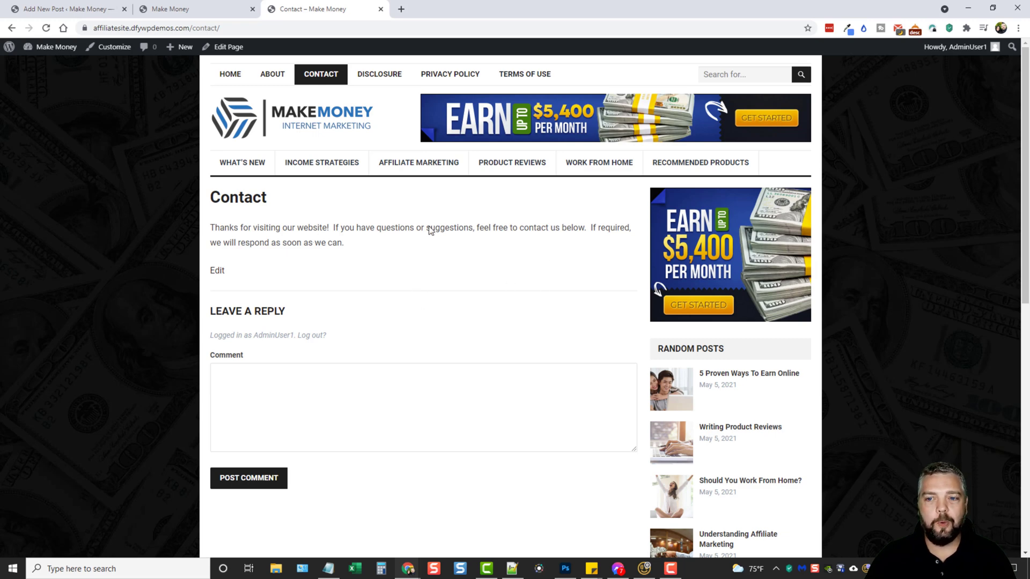
Step: Bring the Make Money homepage tab back to the front, showing its affiliate marketing slider
click(209, 9)
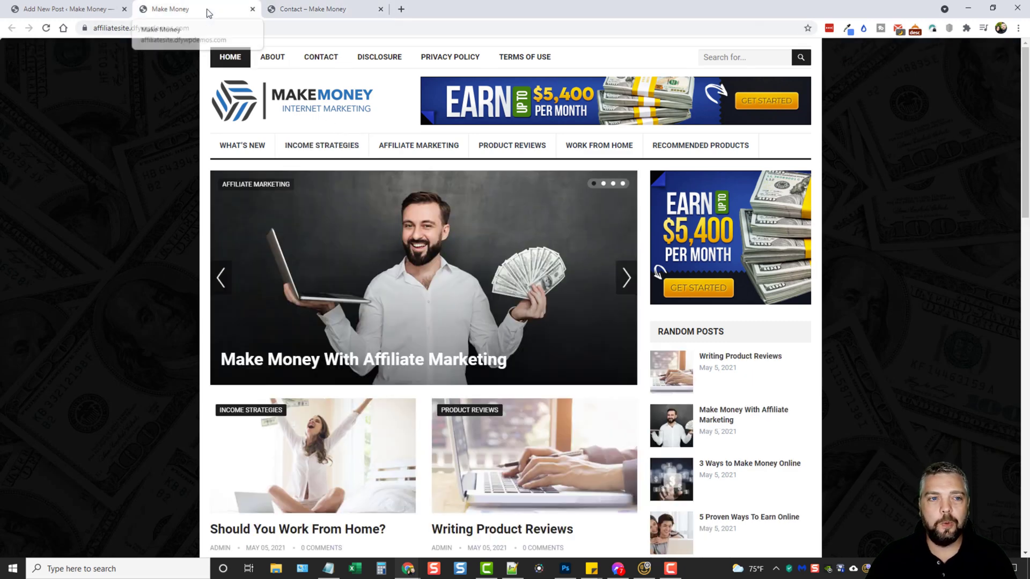